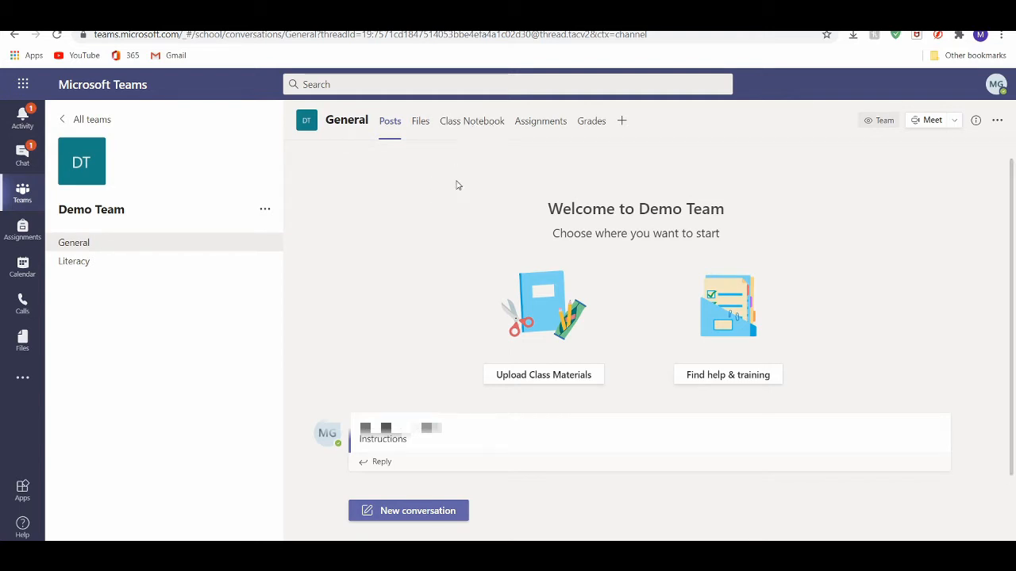
# Start a blank OneNote Class Notebook for the Demo Team and proceed past the overview of its spaces.
pyautogui.click(457, 130)
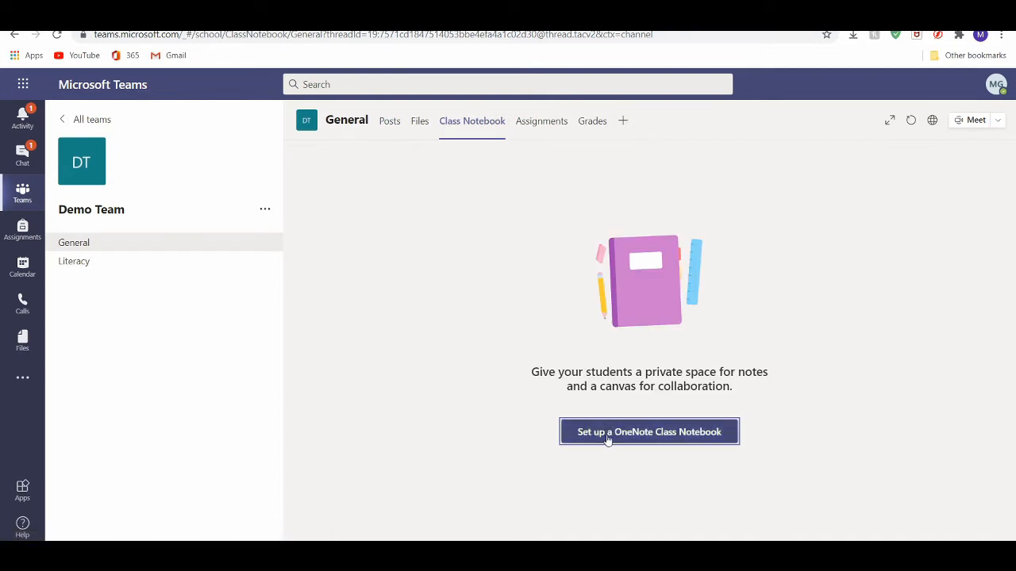
pyautogui.click(607, 436)
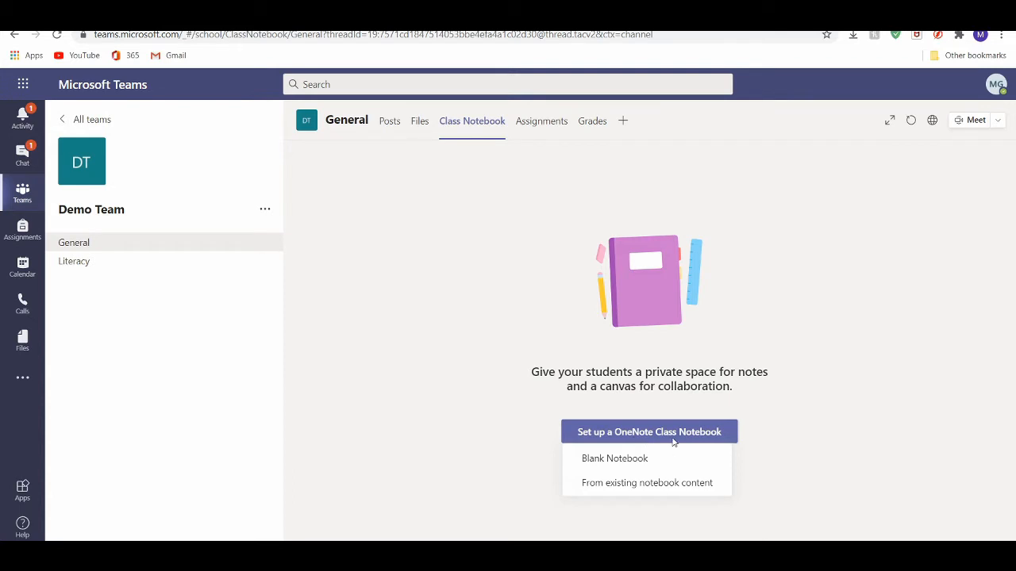
pyautogui.click(614, 462)
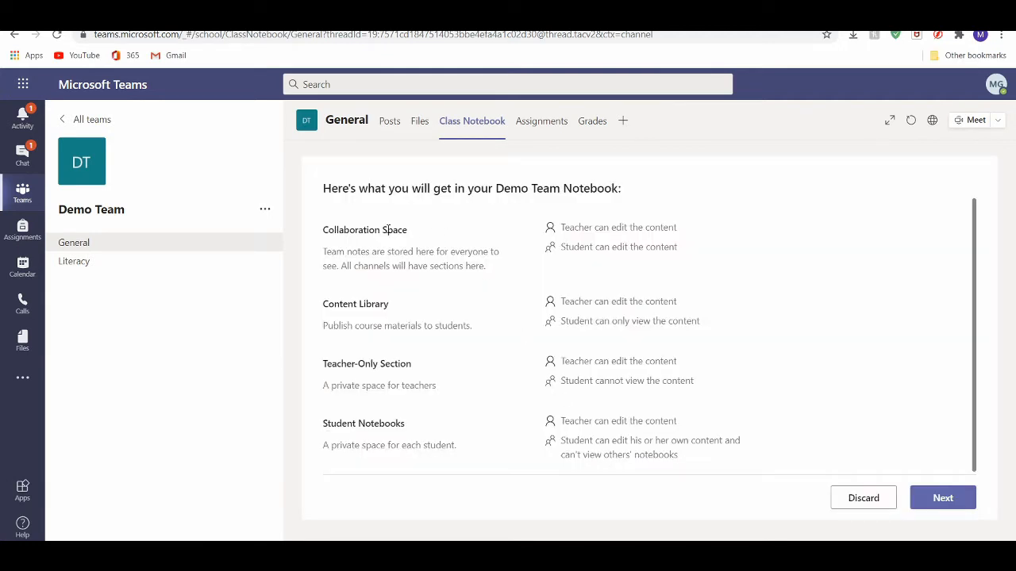
pyautogui.scroll(-1, 466, 307)
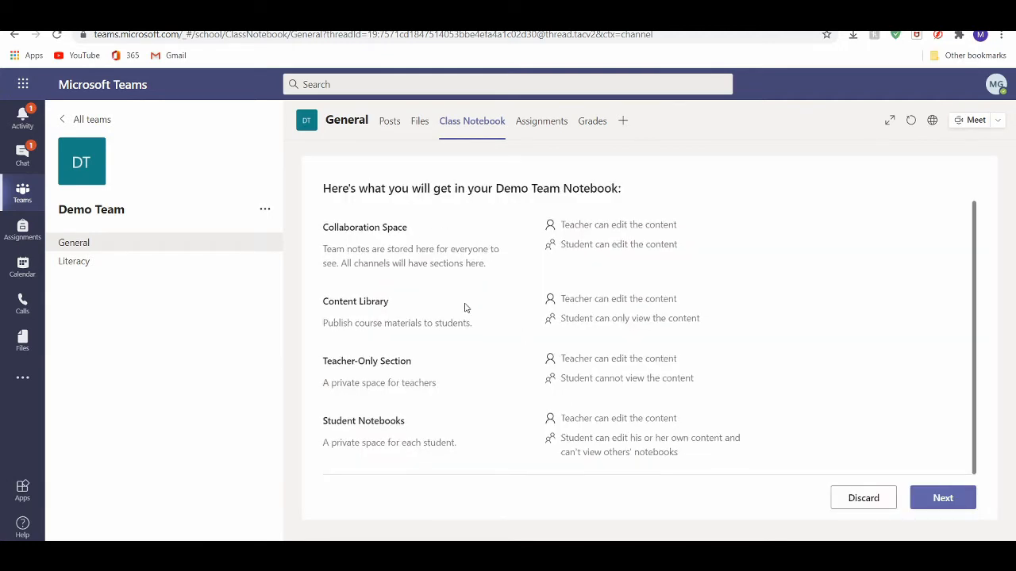
pyautogui.scroll(1, 463, 305)
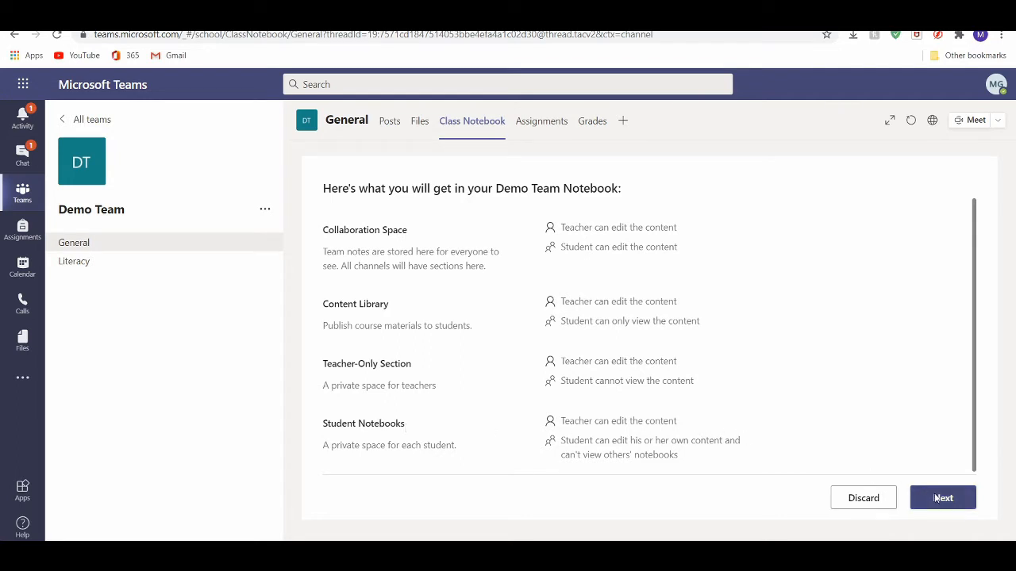
pyautogui.click(941, 497)
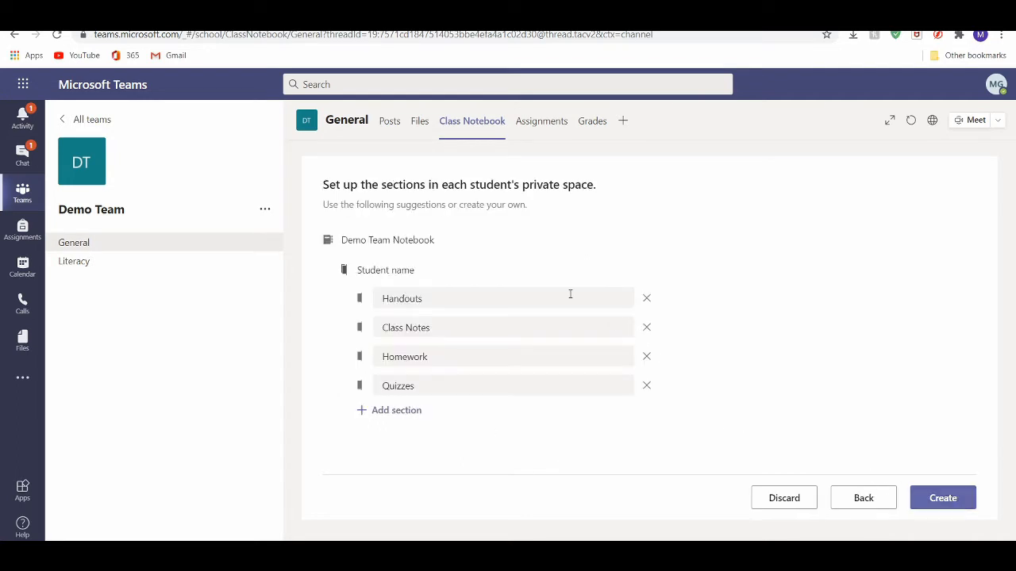
# Rename the first section in each student's private space, Handouts, as Literacy.
pyautogui.moveTo(358, 270); pyautogui.dragTo(421, 275)
pyautogui.click(420, 275)
pyautogui.moveTo(433, 299); pyautogui.dragTo(376, 302)
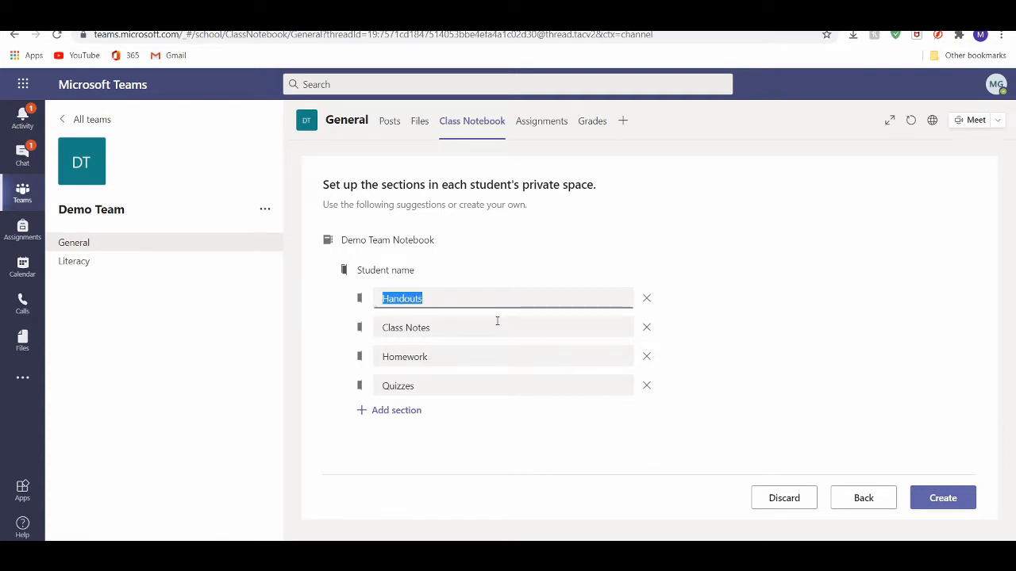
pyautogui.press('capslock')
pyautogui.write('L')
pyautogui.press('capslock')
pyautogui.write('iterac')
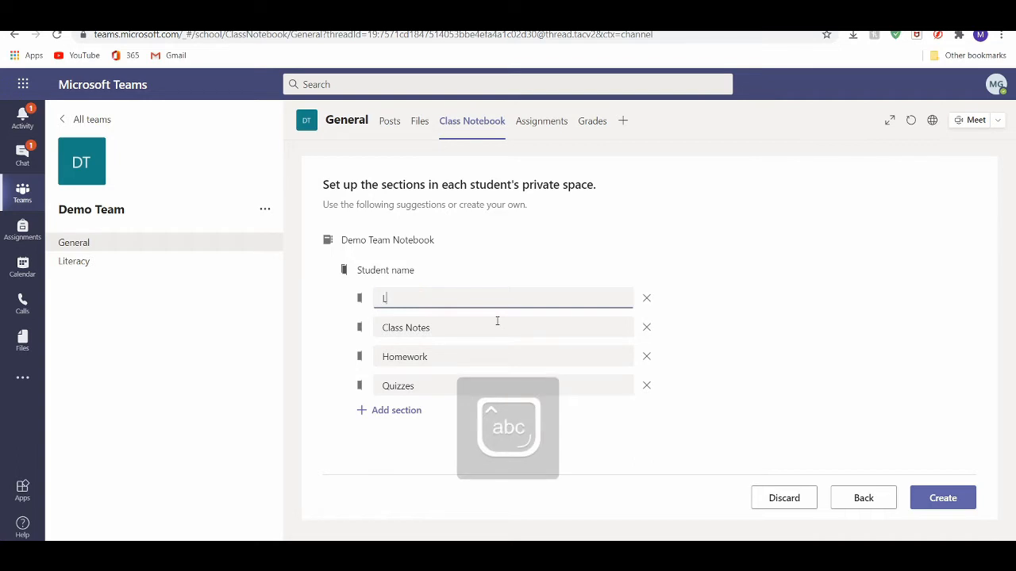
pyautogui.write('y')
# Rename the second student section, Class Notes, as Maths.
pyautogui.moveTo(478, 325); pyautogui.dragTo(385, 326)
pyautogui.press('capslock')
pyautogui.write('M')
pyautogui.press('capslock')
pyautogui.write('aths')
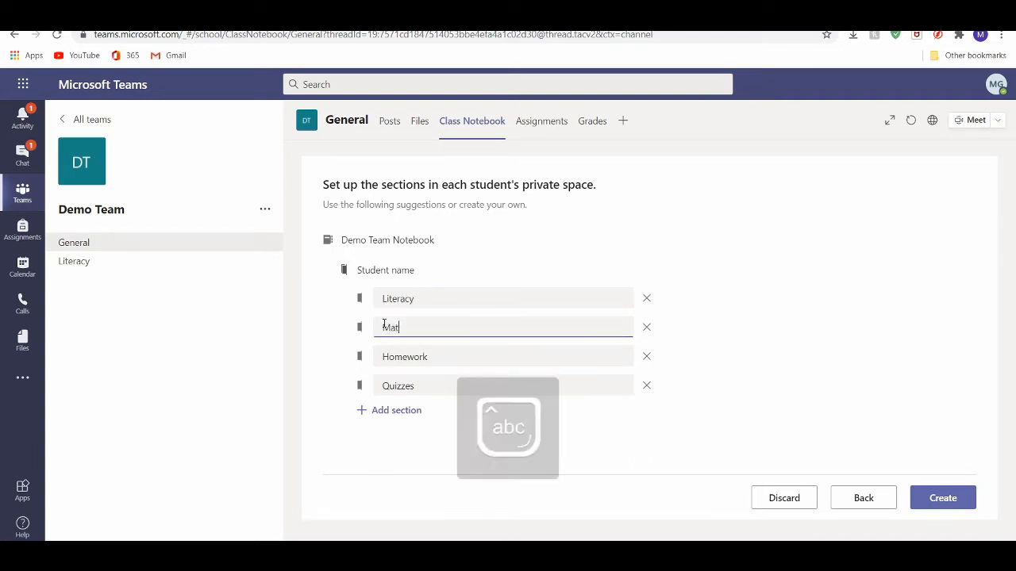
# Rename the third student section as Other.
pyautogui.moveTo(434, 360); pyautogui.dragTo(358, 359)
pyautogui.press('capslock')
pyautogui.write('O')
pyautogui.press('capslock')
pyautogui.write('ther')
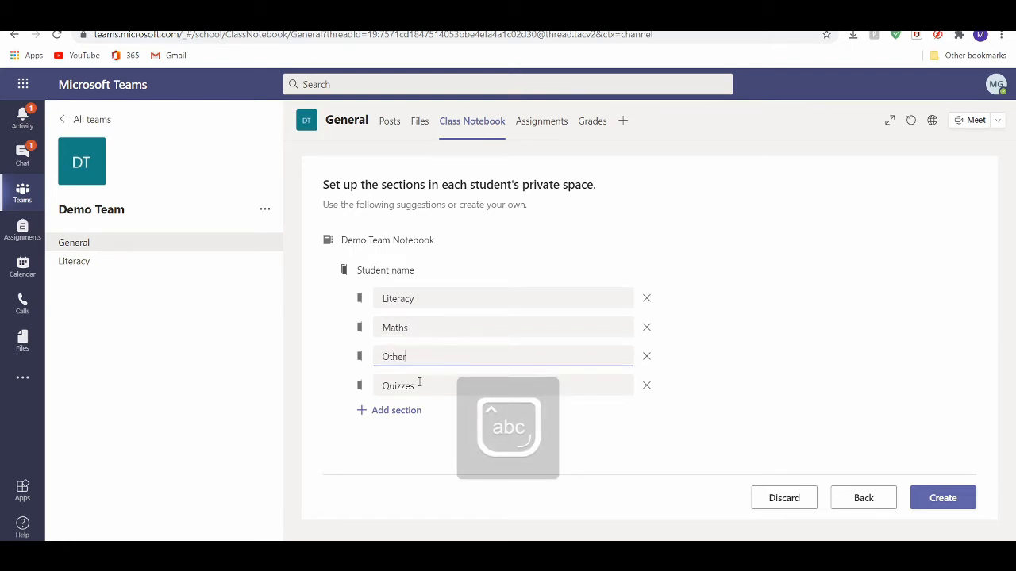
# Rename the fourth student section, Quizzes, as Homework and create the class notebook.
pyautogui.moveTo(417, 383); pyautogui.dragTo(361, 386)
pyautogui.press('capslock')
pyautogui.write('H')
pyautogui.press('capslock')
pyautogui.write('omework')
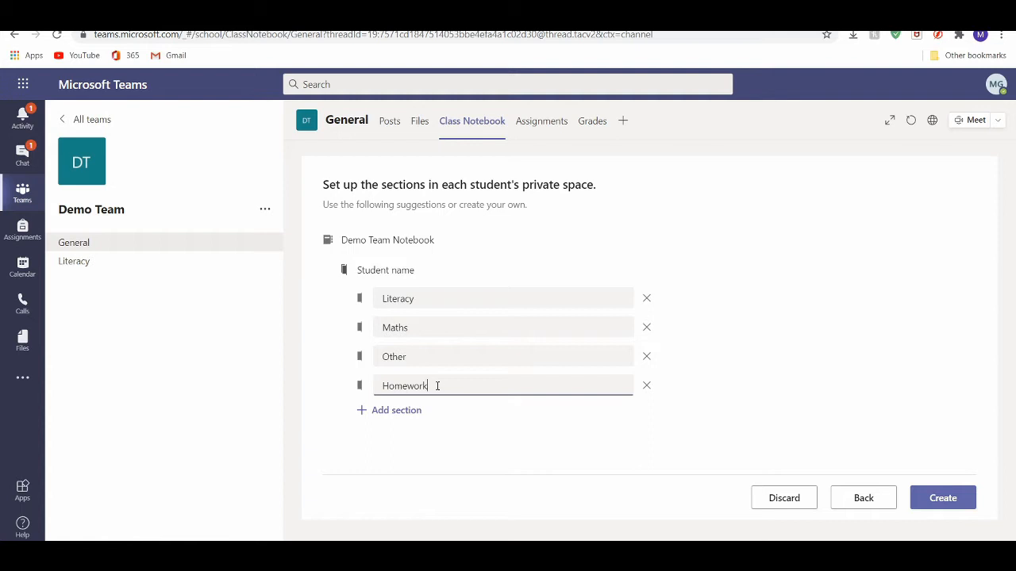
pyautogui.click(926, 504)
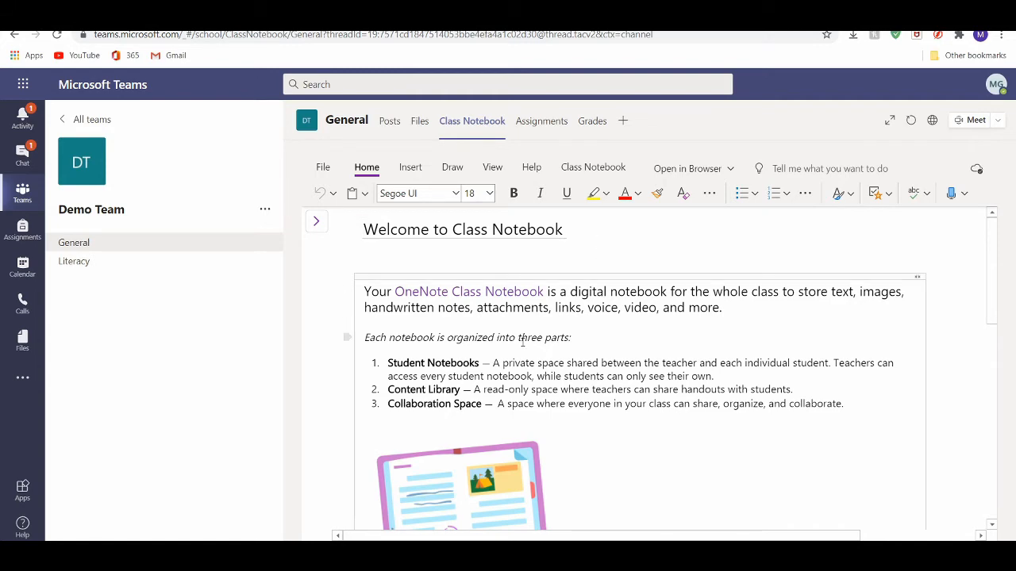
# Look through the new notebook's Welcome to Class Notebook page.
pyautogui.scroll(-1, 522, 340)
pyautogui.scroll(-3, 523, 342)
pyautogui.scroll(1, 523, 342)
pyautogui.scroll(-1, 523, 342)
pyautogui.scroll(1, 523, 342)
pyautogui.scroll(4, 523, 342)
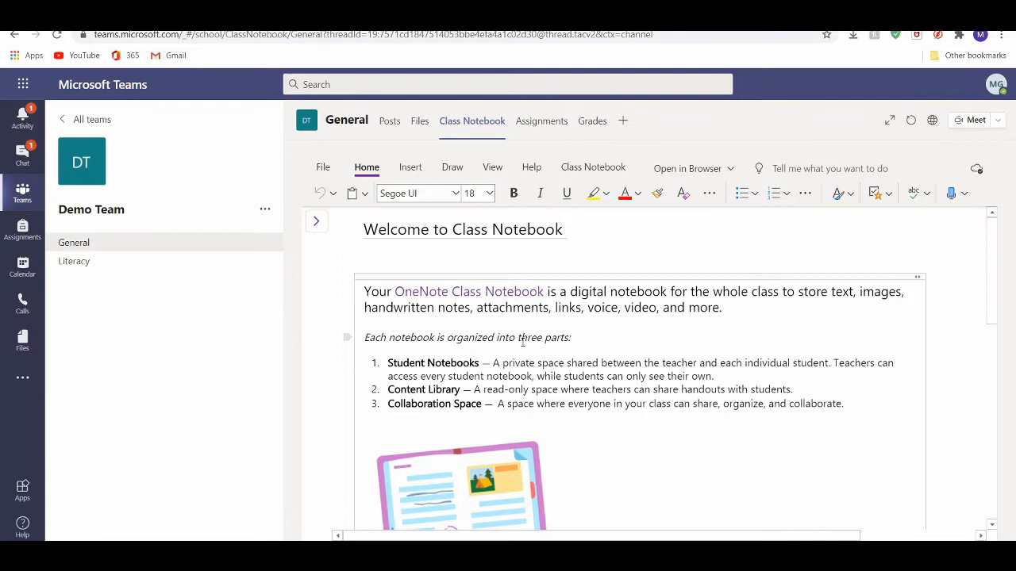
# Add a section named History to the notebook's Collaboration Space.
pyautogui.click(318, 228)
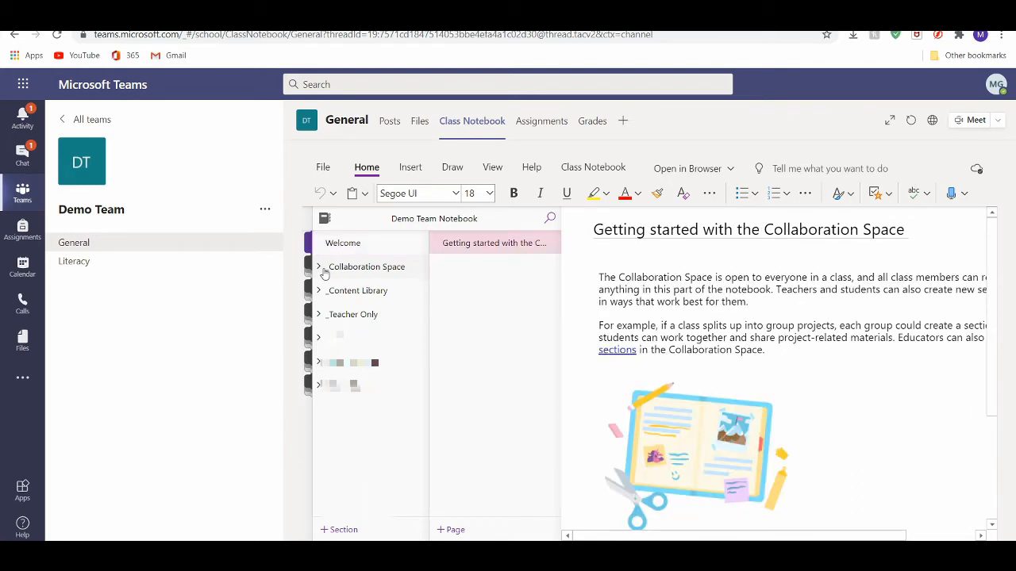
pyautogui.click(324, 273)
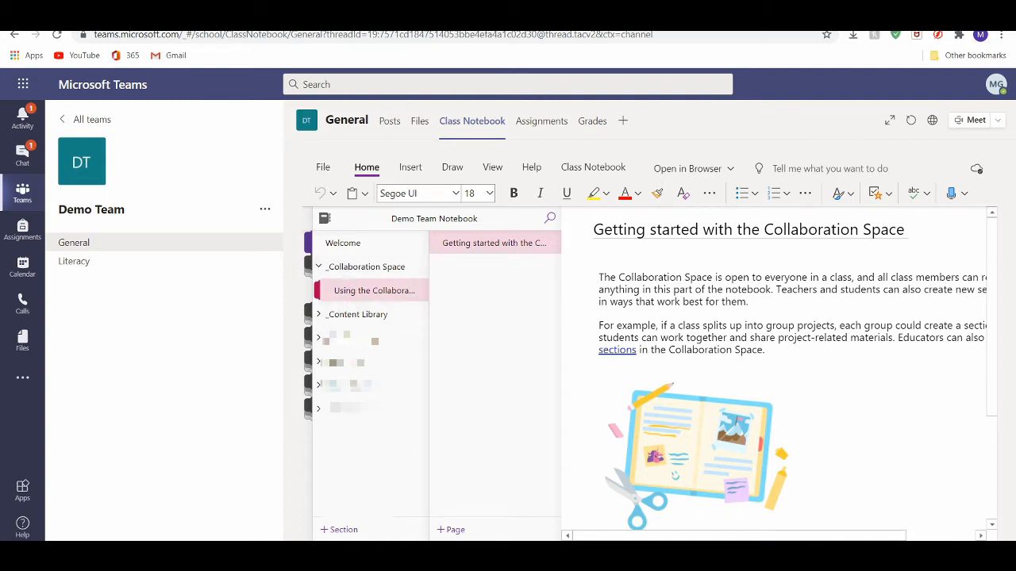
pyautogui.click(339, 530)
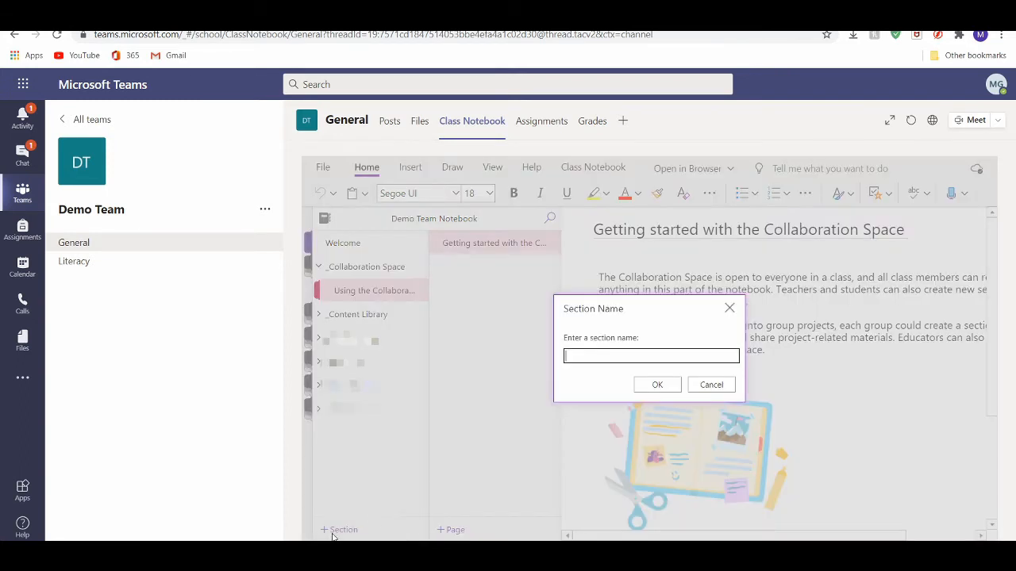
pyautogui.write('History')
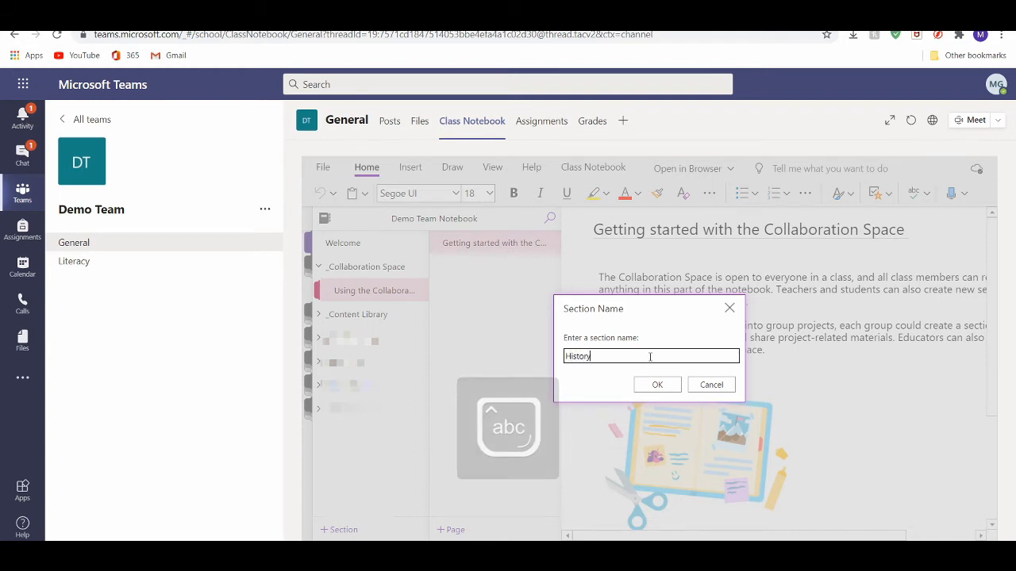
pyautogui.click(653, 386)
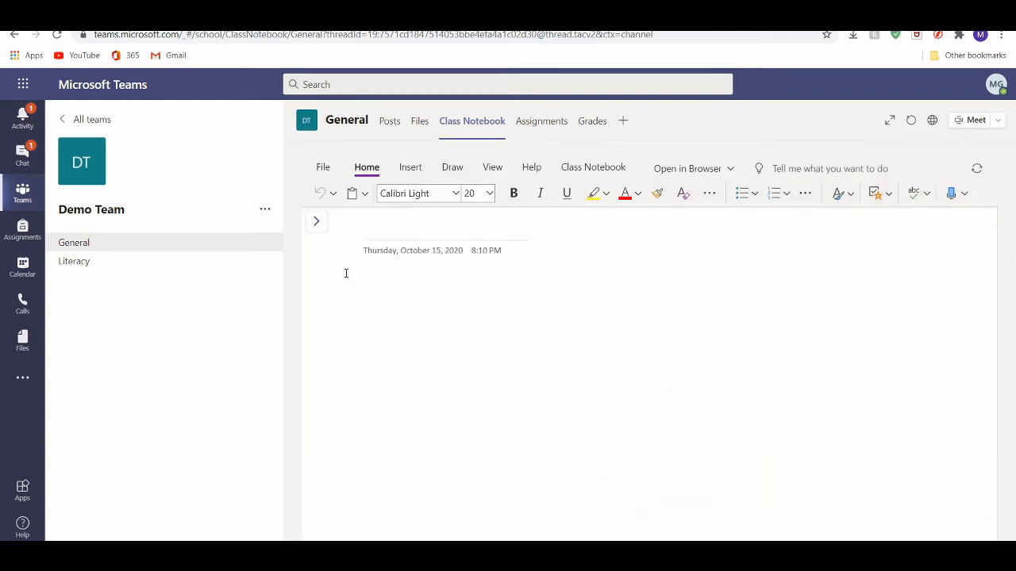
# Title the untitled page in the History section KWL.
pyautogui.click(321, 226)
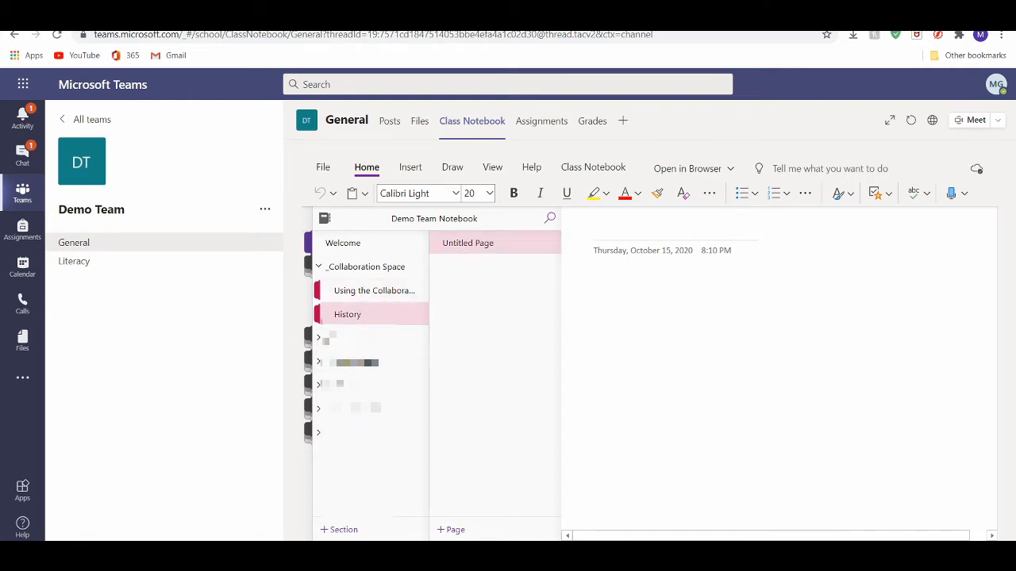
pyautogui.click(634, 233)
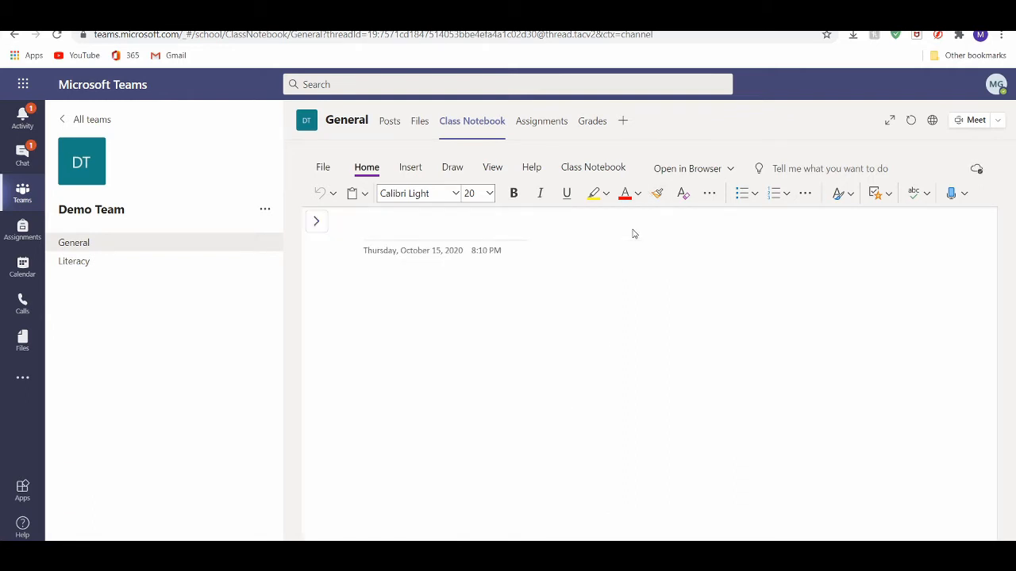
pyautogui.write('KWL')
pyautogui.press('Num_Lock')
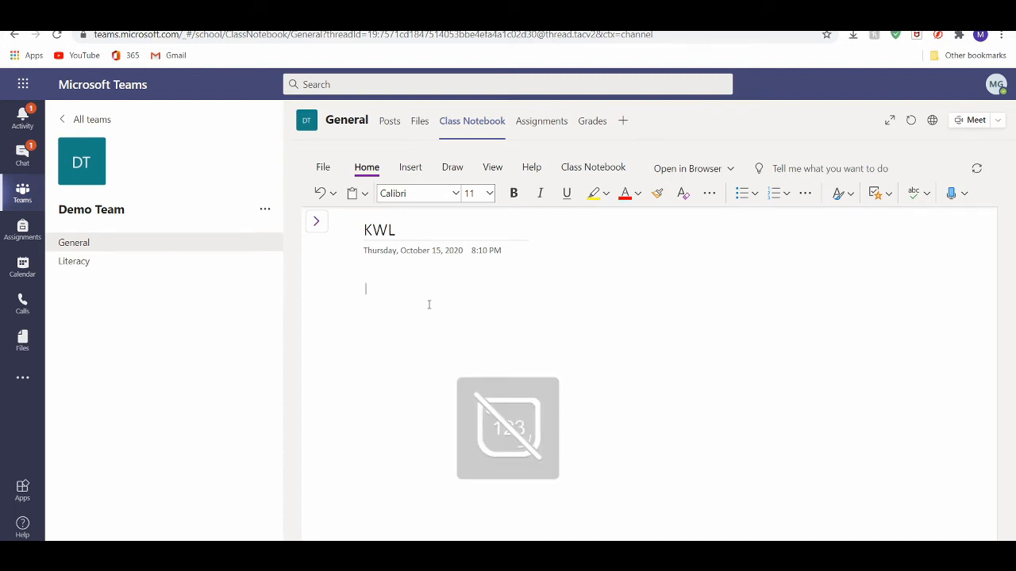
pyautogui.write('xxxxx')
pyautogui.press('BackSpace')
pyautogui.press('BackSpace')
pyautogui.press('BackSpace')
pyautogui.press('BackSpace')
pyautogui.press('BackSpace')
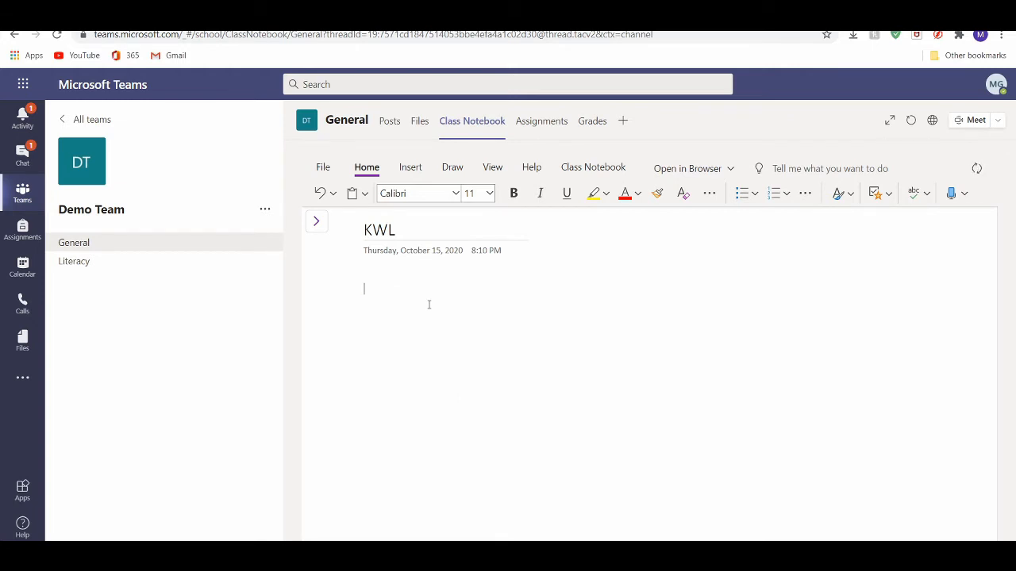
# Add a section named Creative Writing to the Collaboration Space and title its first page Metaphors.
pyautogui.click(317, 231)
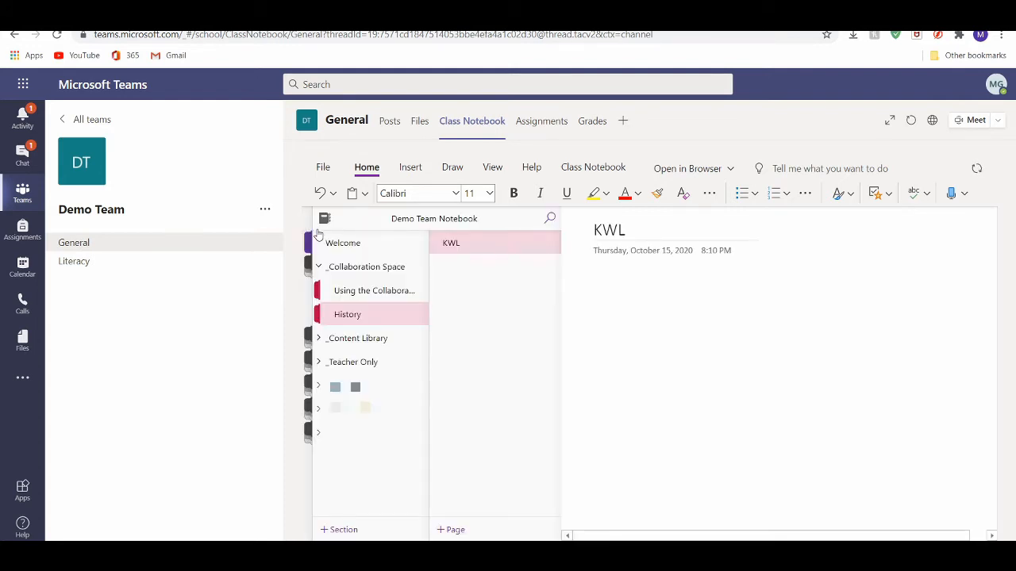
pyautogui.click(399, 317)
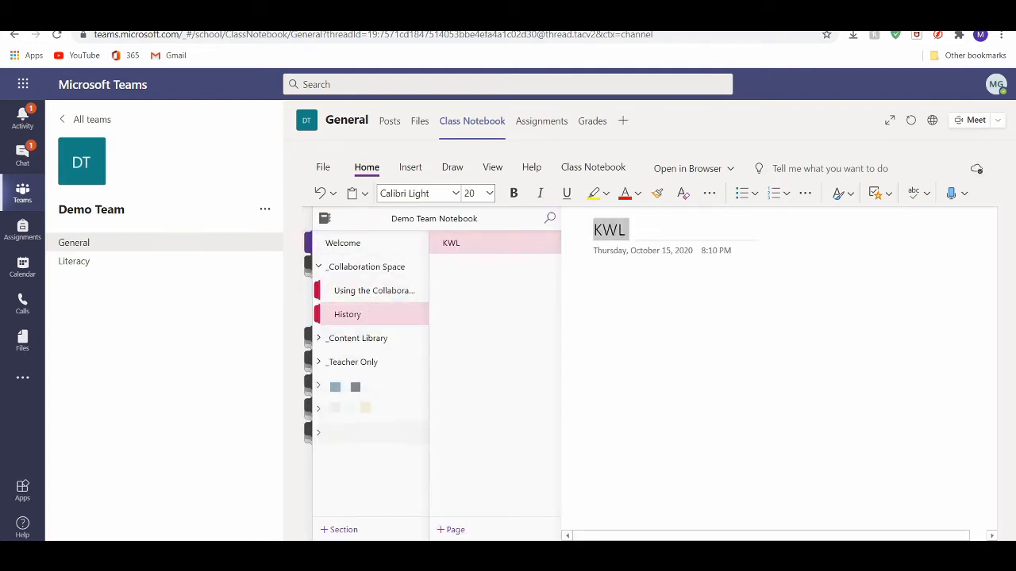
pyautogui.click(327, 526)
pyautogui.write('Creative')
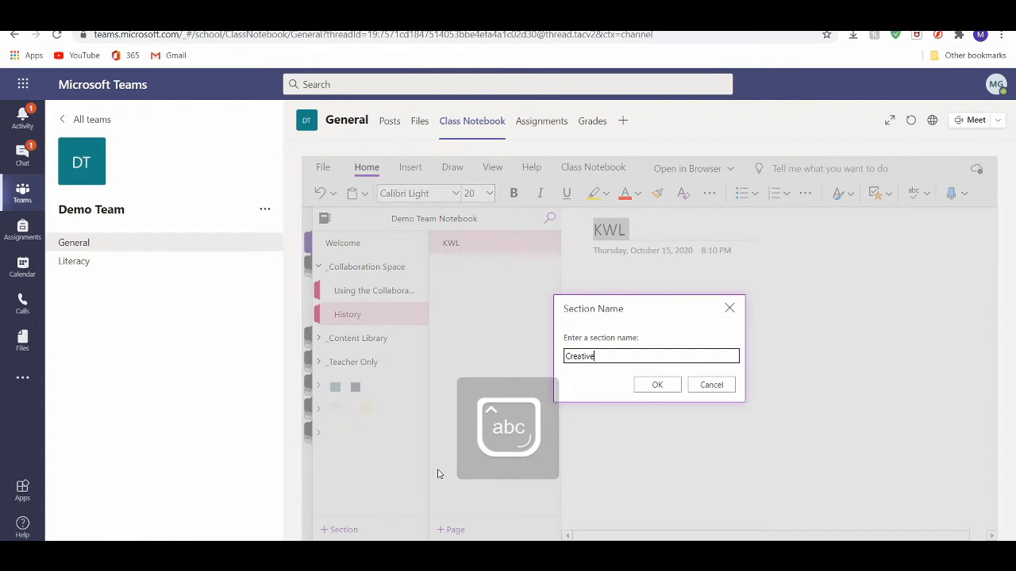
pyautogui.write(' Writing')
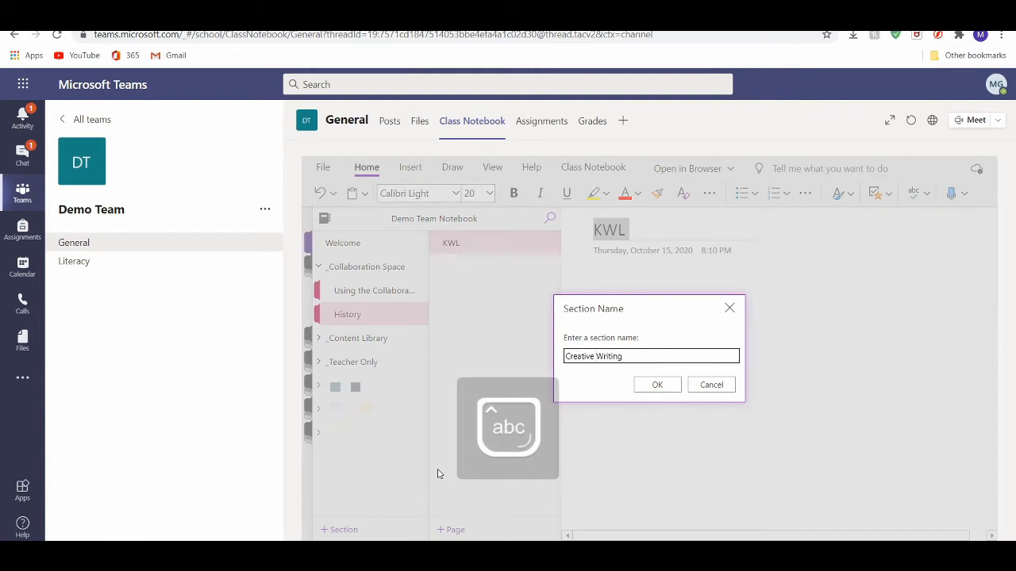
pyautogui.click(653, 388)
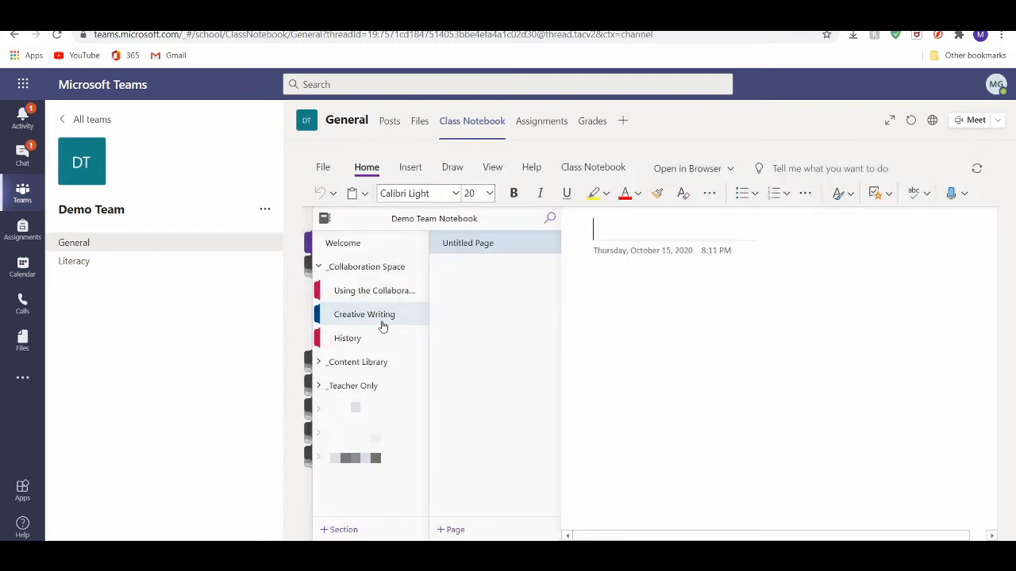
pyautogui.write('Metaphors')
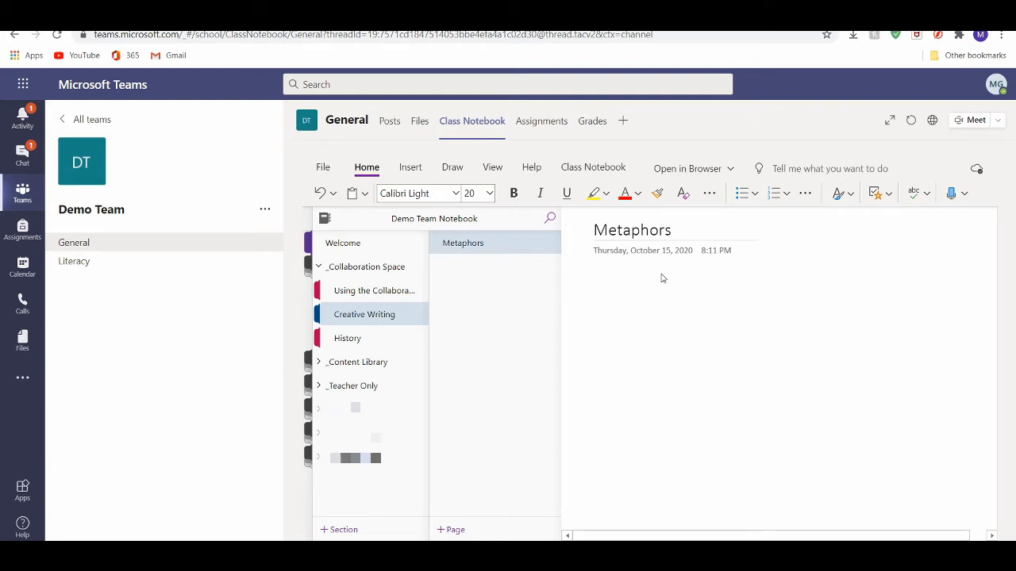
pyautogui.click(632, 295)
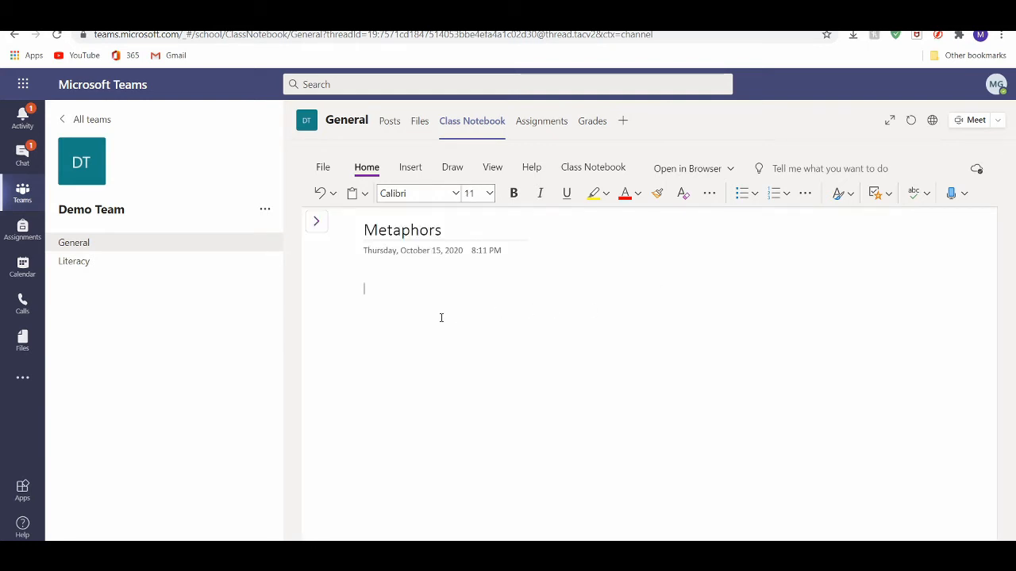
# Examine the contents of the Teacher Only and Content Library section groups, collapsing each group after viewing.
pyautogui.click(315, 221)
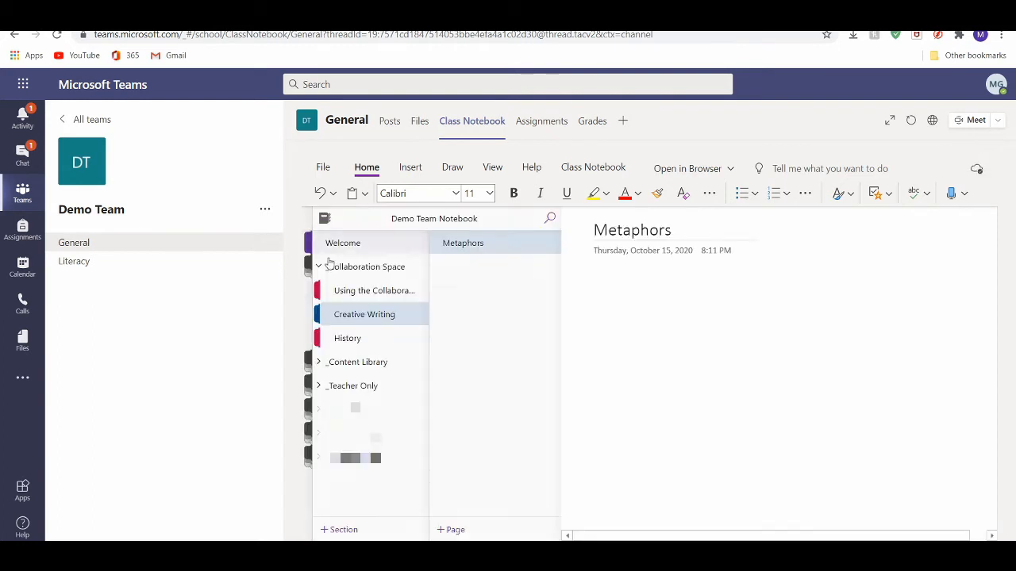
pyautogui.click(327, 390)
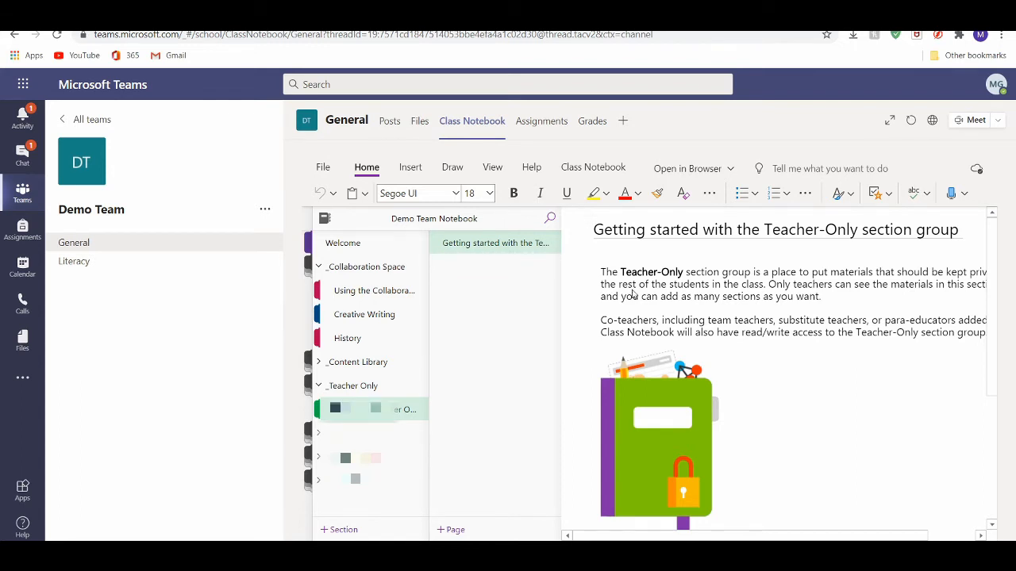
pyautogui.click(319, 385)
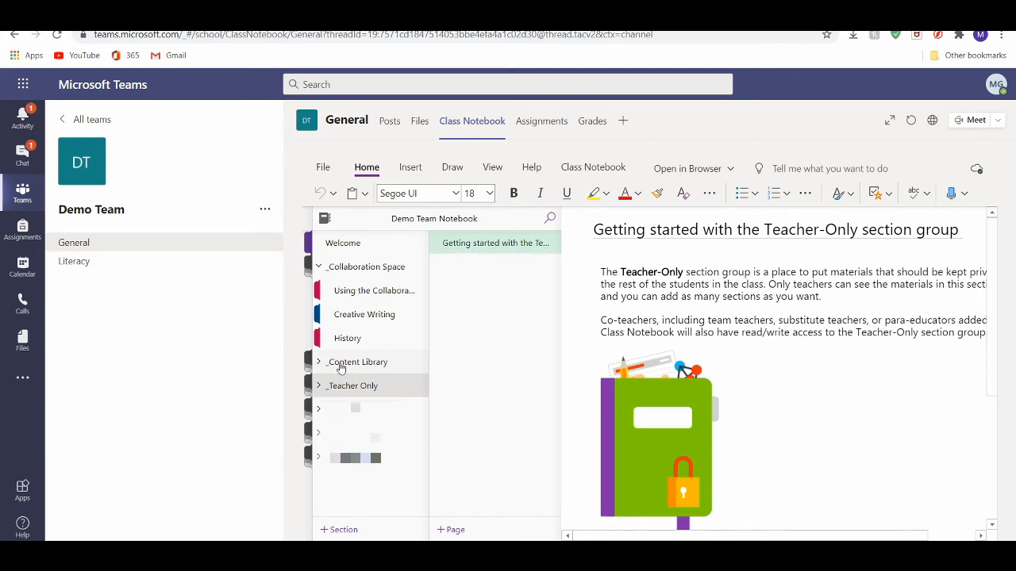
pyautogui.click(341, 365)
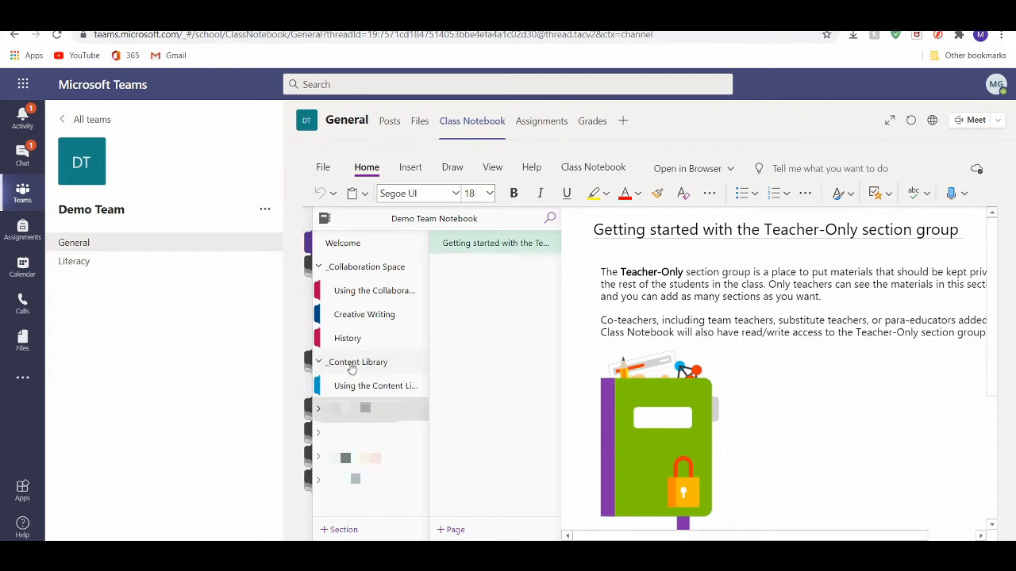
pyautogui.click(358, 389)
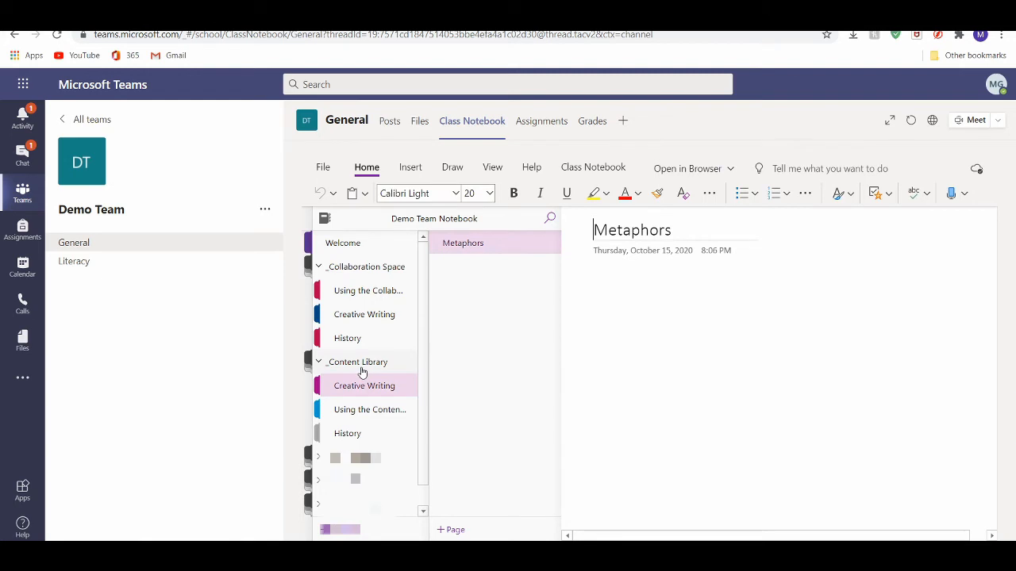
pyautogui.click(320, 363)
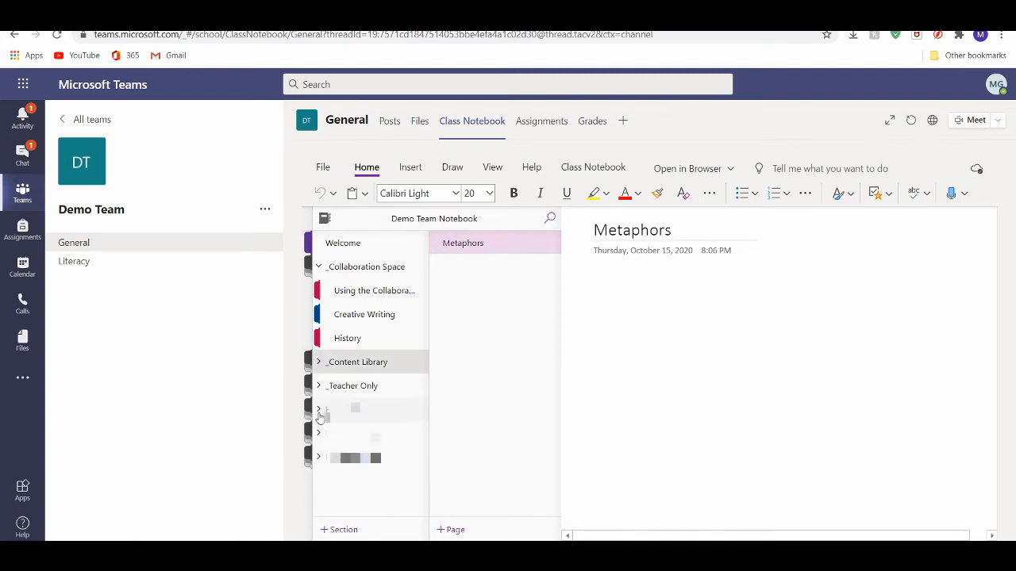
# Add a section named Homework to the Content Library and title its first page 15/10/20.
pyautogui.click(318, 267)
pyautogui.click(320, 338)
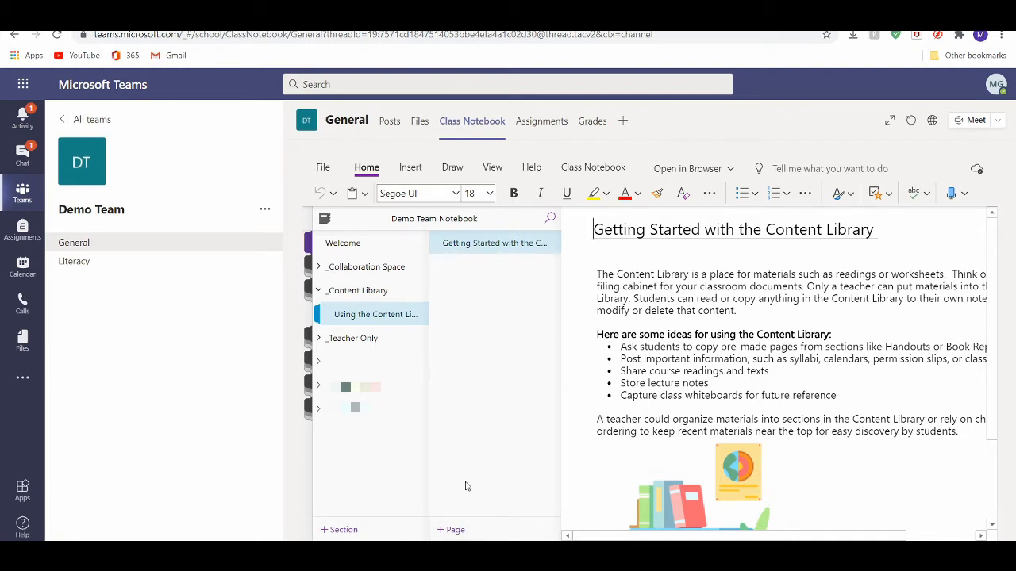
pyautogui.click(342, 530)
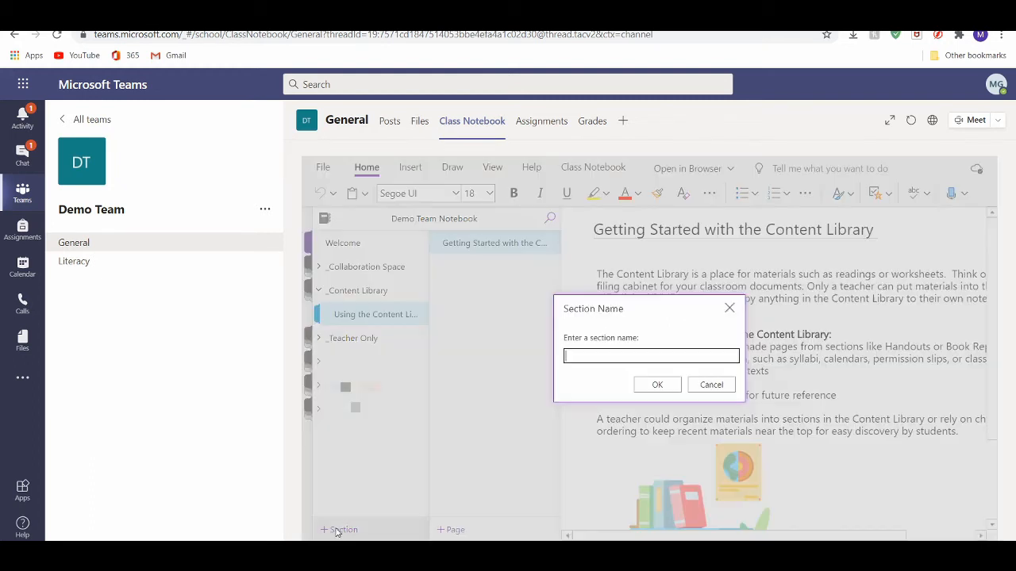
pyautogui.write('Homework')
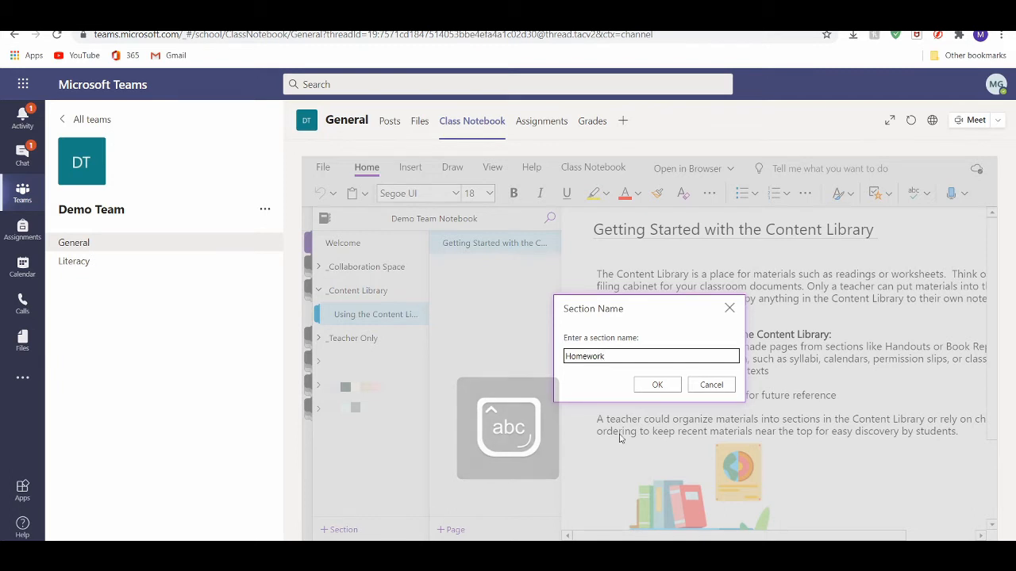
pyautogui.press('Return')
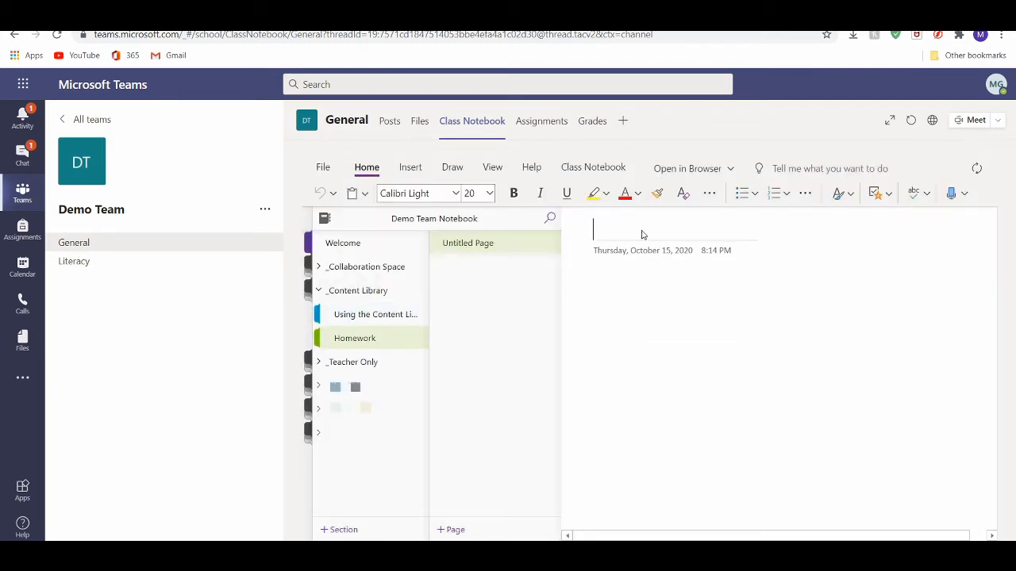
pyautogui.write('15/10/20')
pyautogui.press('Return')
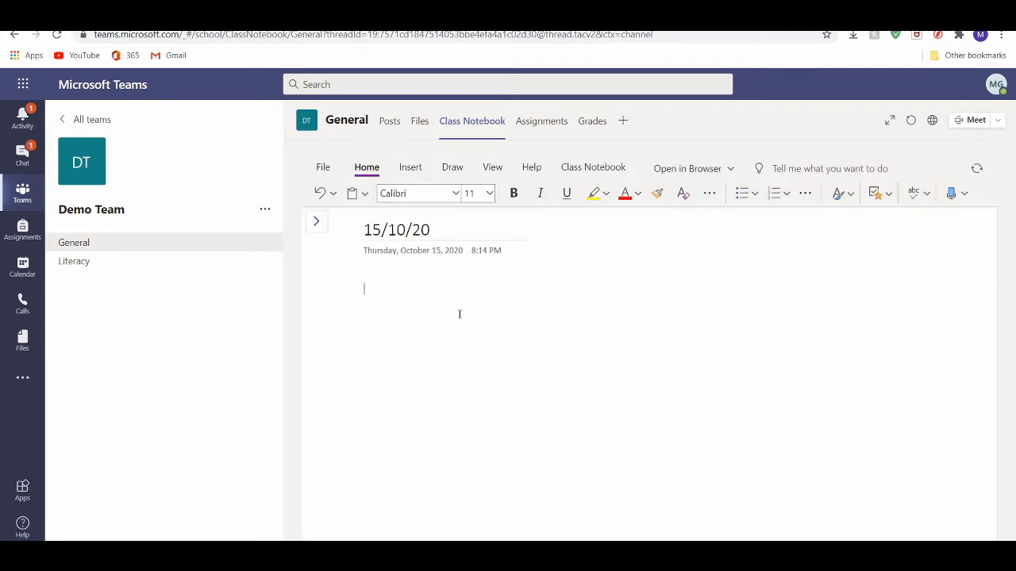
pyautogui.click(316, 221)
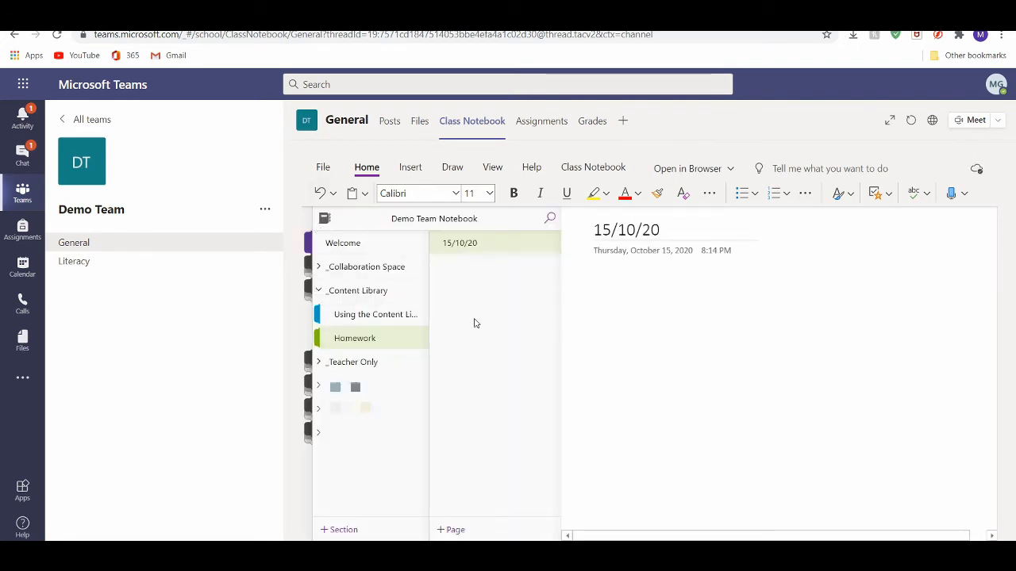
pyautogui.click(681, 308)
pyautogui.click(526, 312)
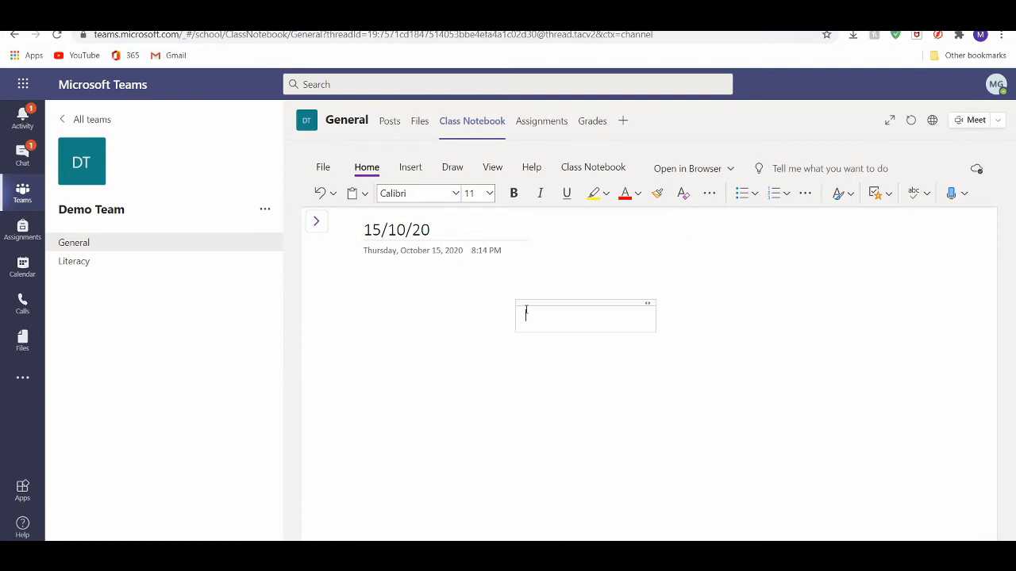
pyautogui.click(434, 295)
pyautogui.click(530, 400)
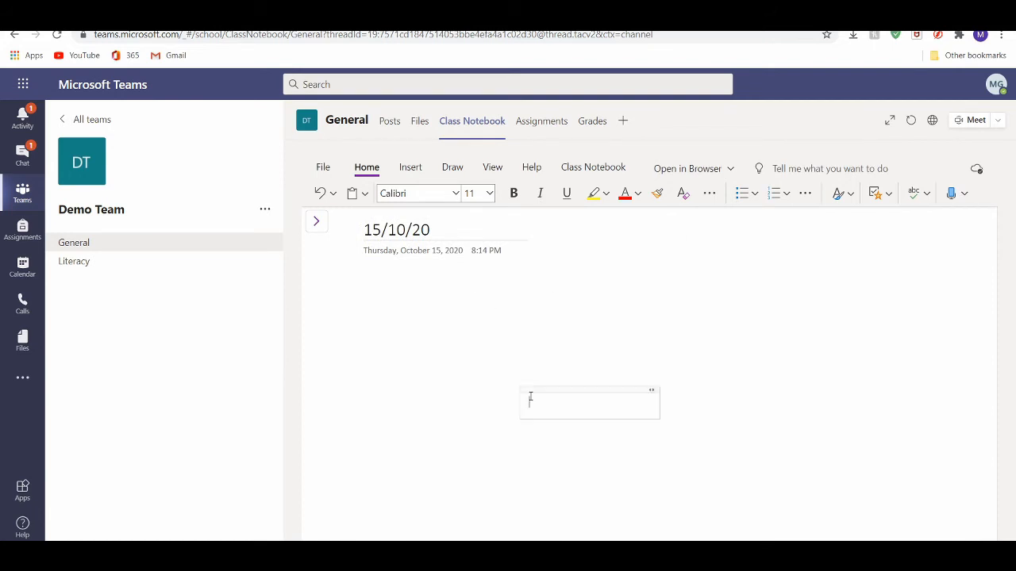
pyautogui.click(401, 279)
pyautogui.click(488, 367)
pyautogui.click(612, 312)
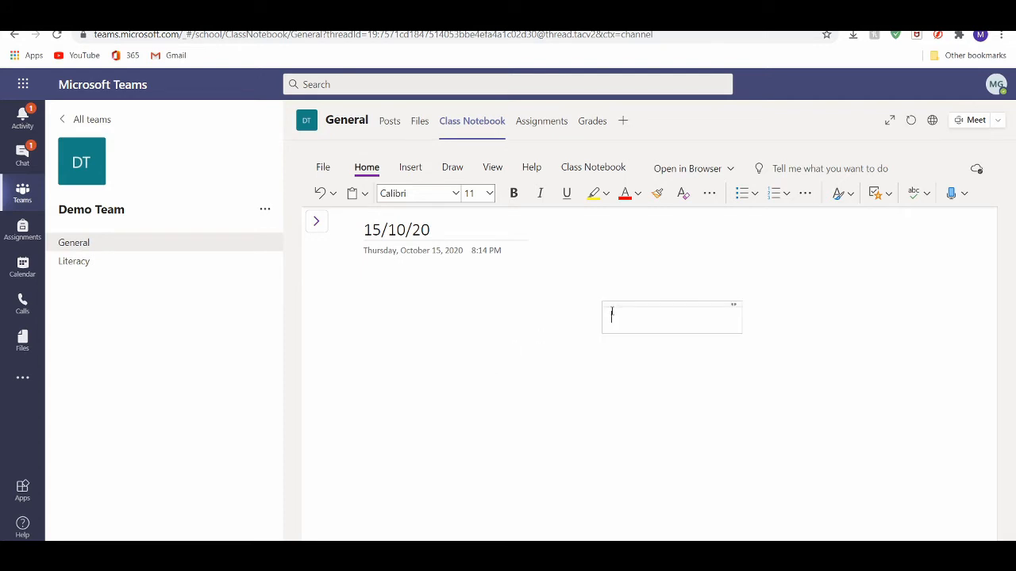
pyautogui.click(525, 303)
pyautogui.click(498, 398)
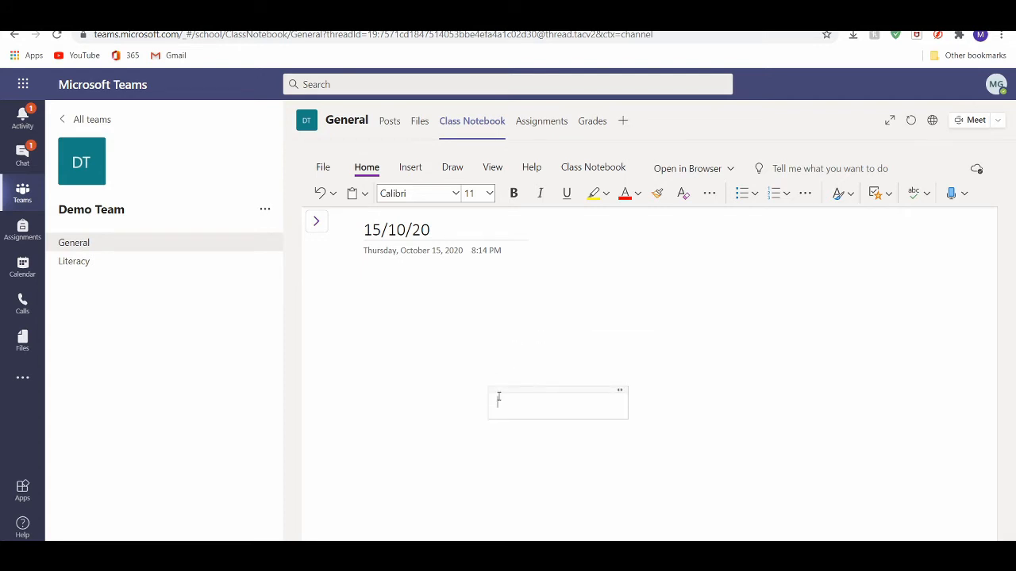
pyautogui.click(420, 311)
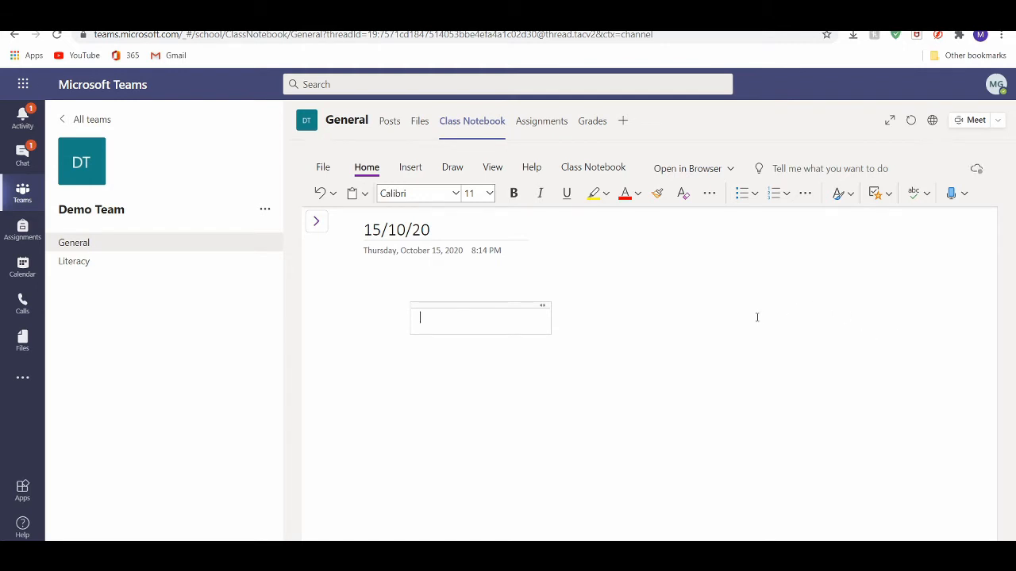
# Add a section named Literacy to the Content Library and title its first page Reading.
pyautogui.click(316, 221)
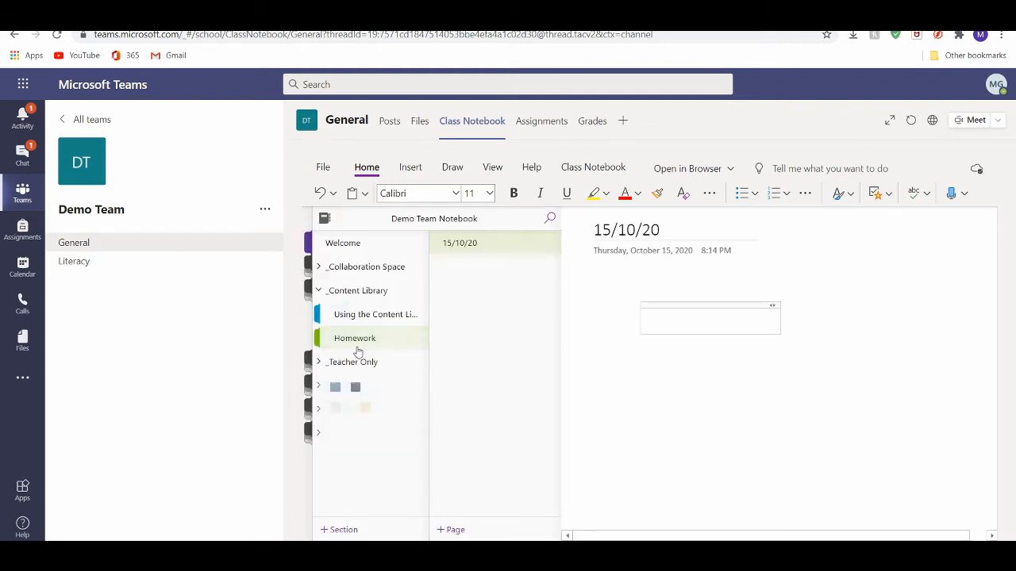
pyautogui.click(338, 533)
pyautogui.write('Literacy')
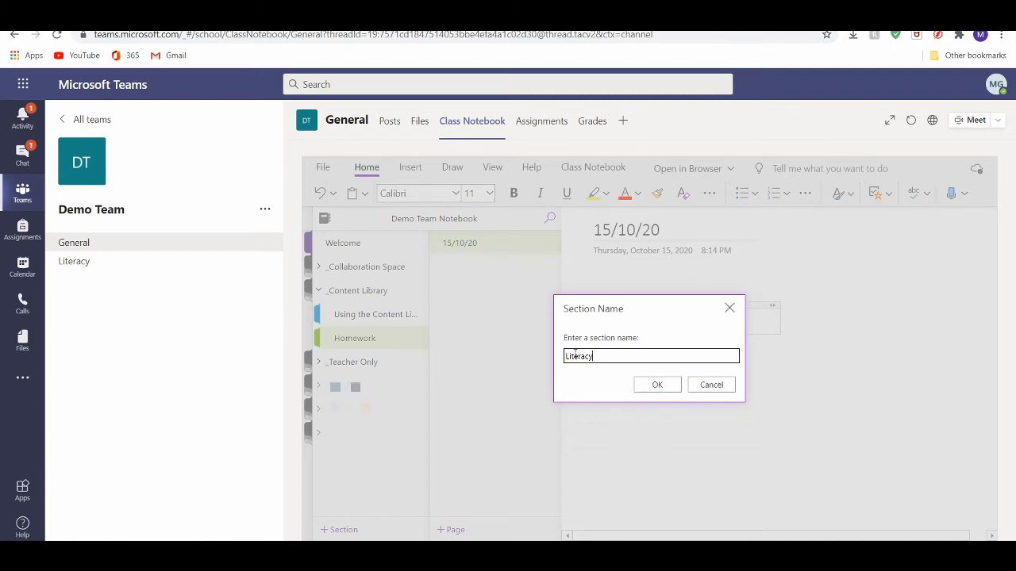
pyautogui.click(637, 386)
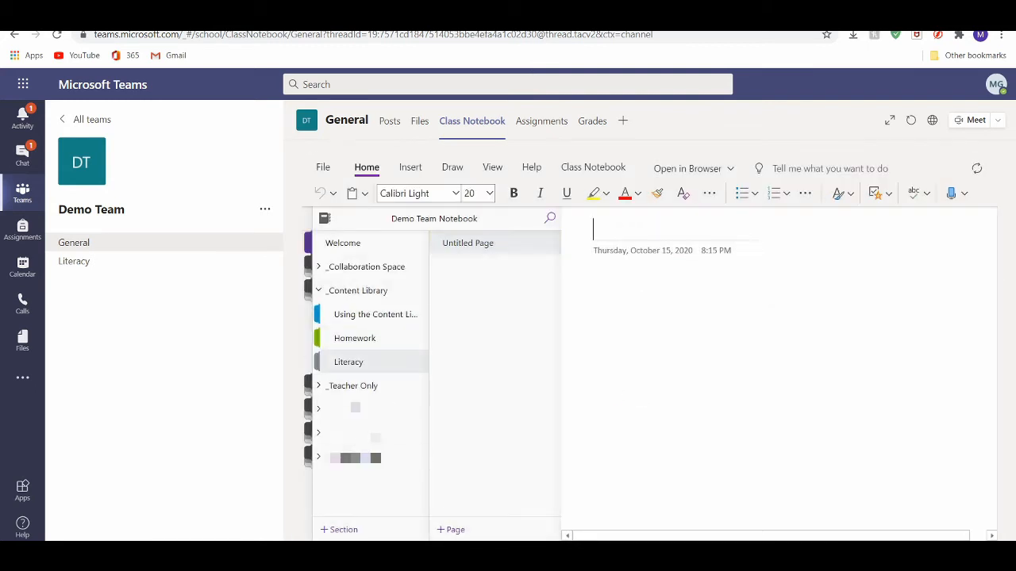
pyautogui.write('Reading')
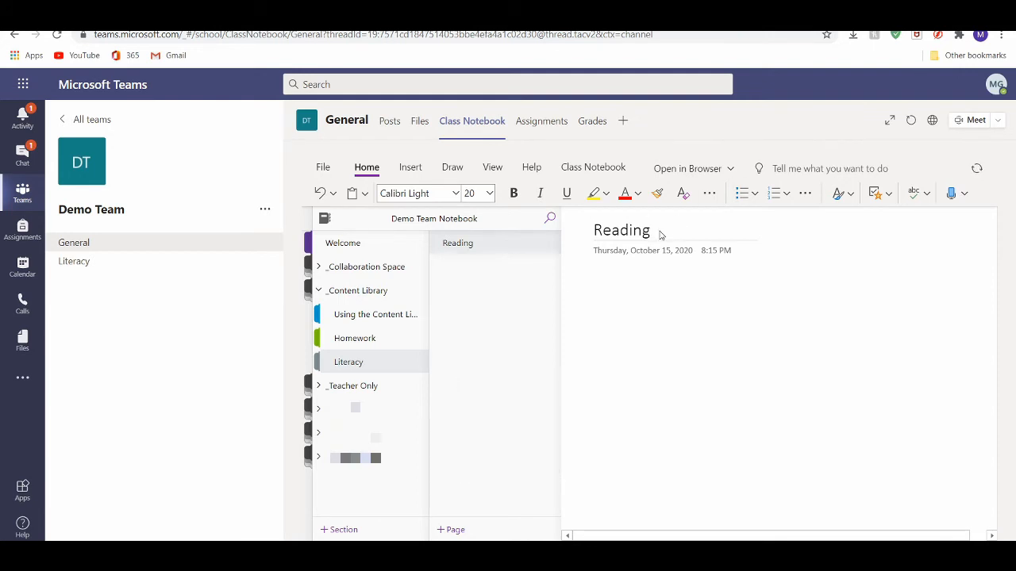
pyautogui.click(618, 291)
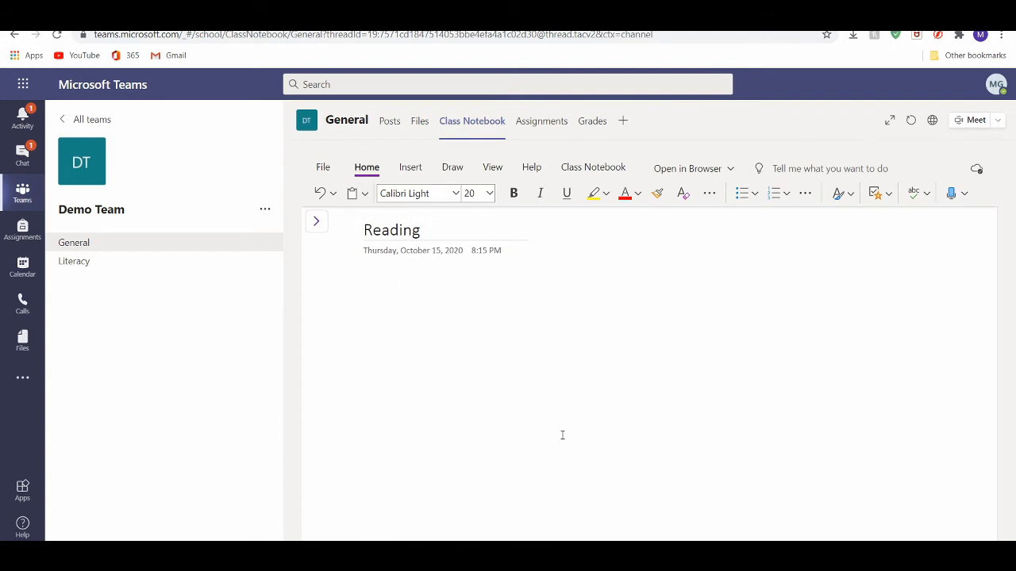
# Add a section named Maths to the Content Library.
pyautogui.click(315, 223)
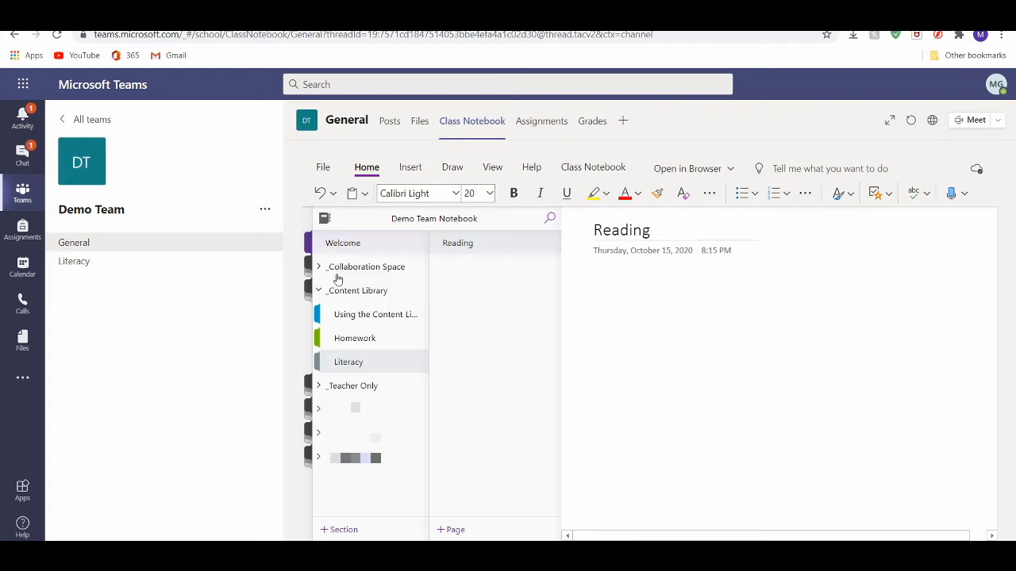
pyautogui.click(342, 534)
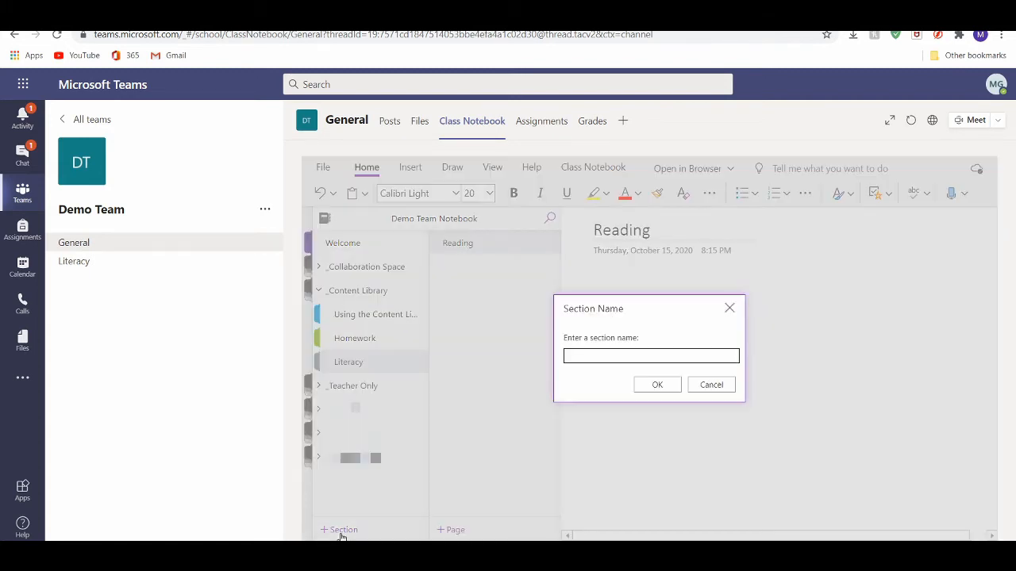
pyautogui.press('capslock')
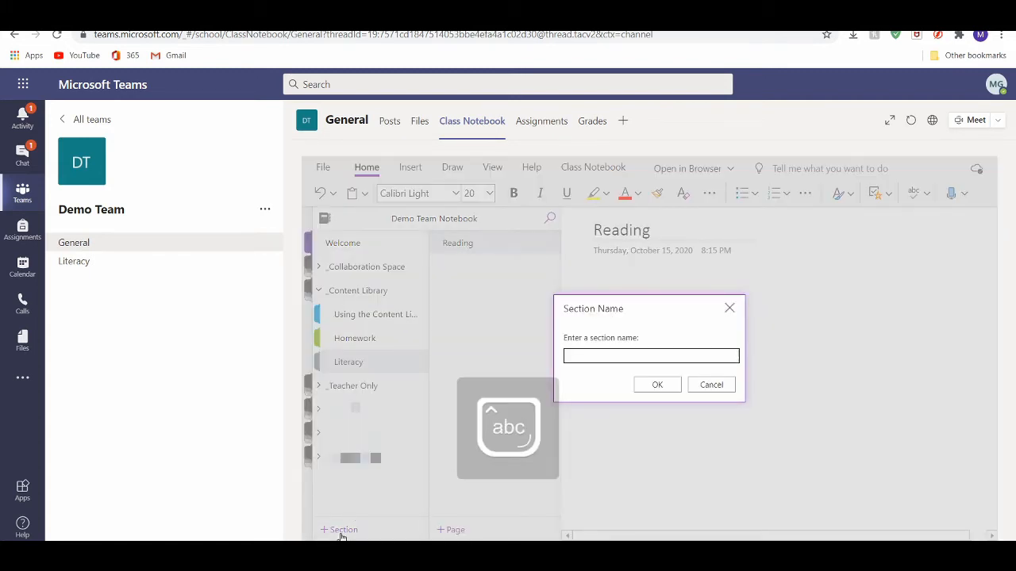
pyautogui.press('capslock')
pyautogui.write('M')
pyautogui.press('capslock')
pyautogui.write('aths')
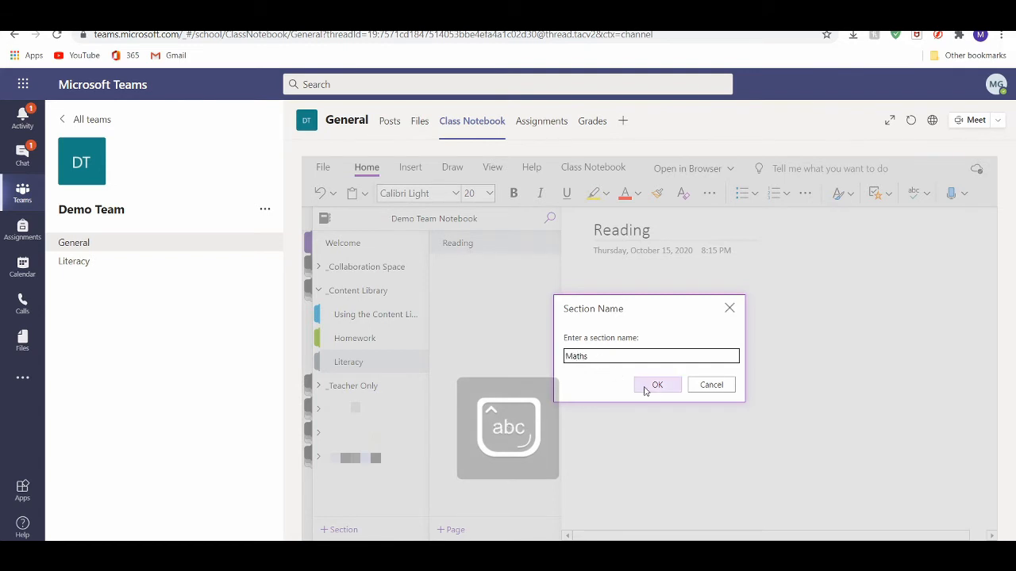
pyautogui.click(640, 388)
# Title the untitled page in the Maths section Addition.
pyautogui.press('capslock')
pyautogui.write('A')
pyautogui.press('capslock')
pyautogui.write('ddition')
pyautogui.click(674, 347)
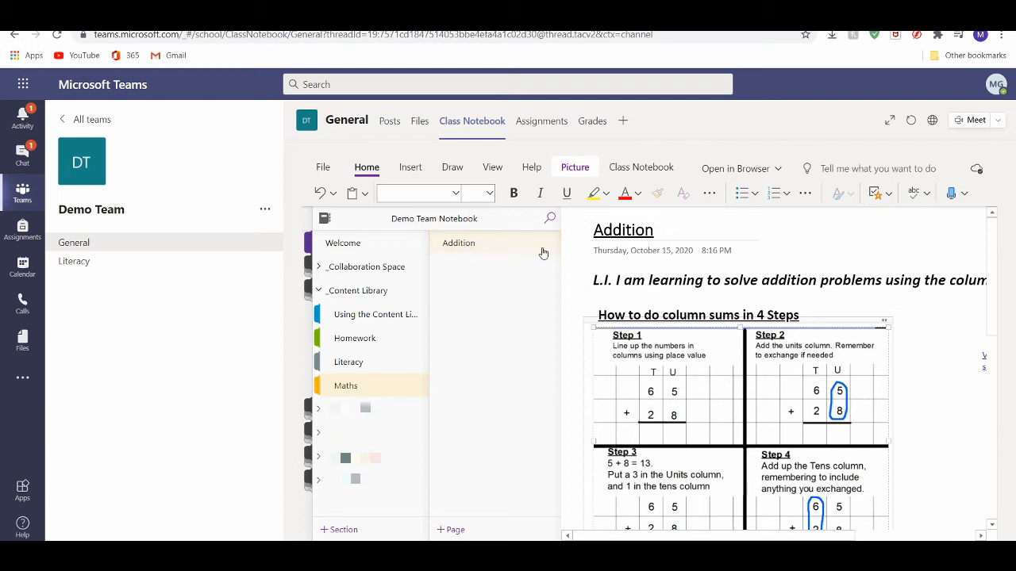
# Examine the Addition page's learning intention, column-sum steps, video link and task questions, along with the available insert options.
pyautogui.click(671, 280)
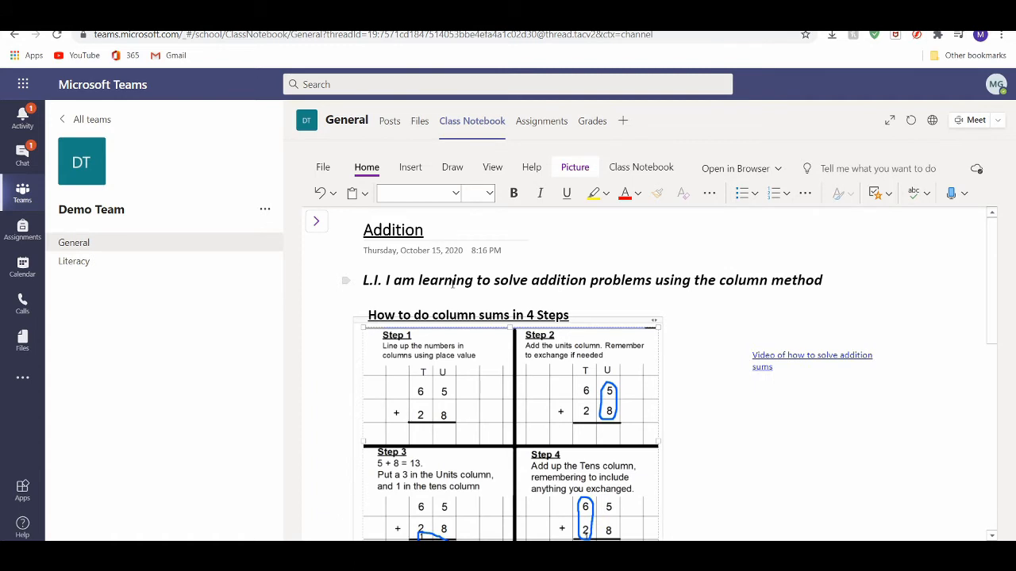
pyautogui.scroll(-2, 707, 465)
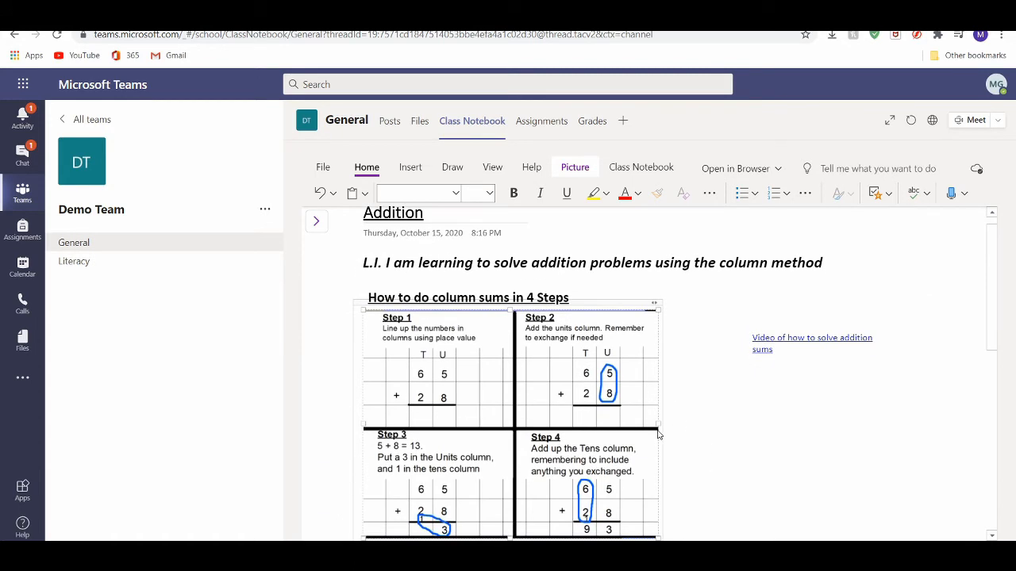
pyautogui.scroll(-3, 624, 426)
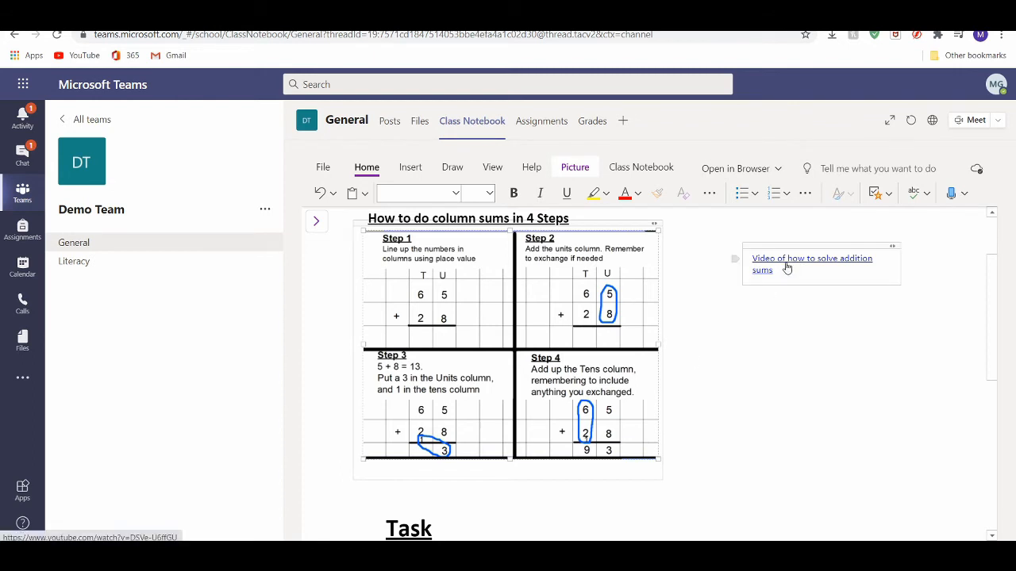
pyautogui.click(410, 169)
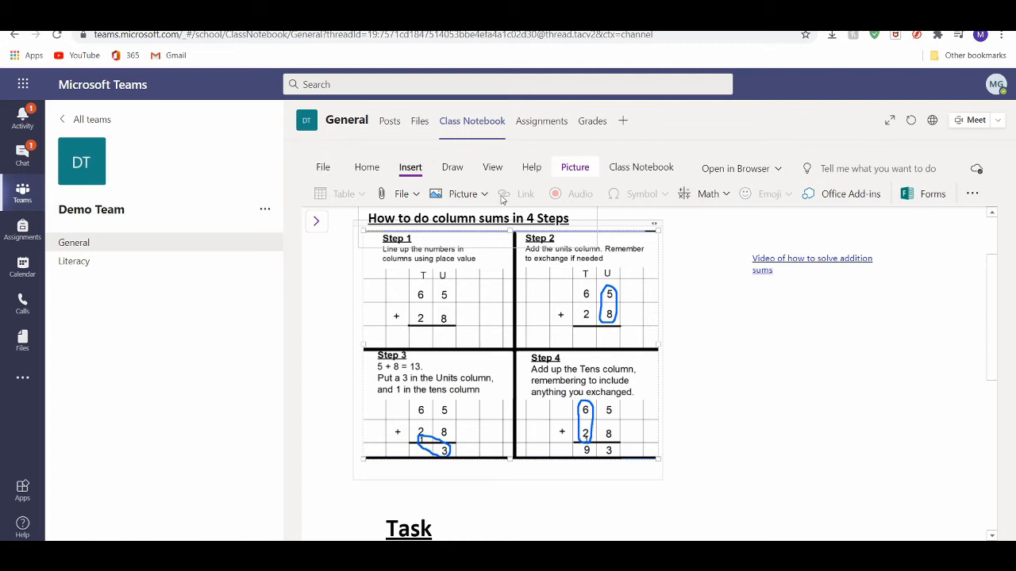
pyautogui.click(850, 397)
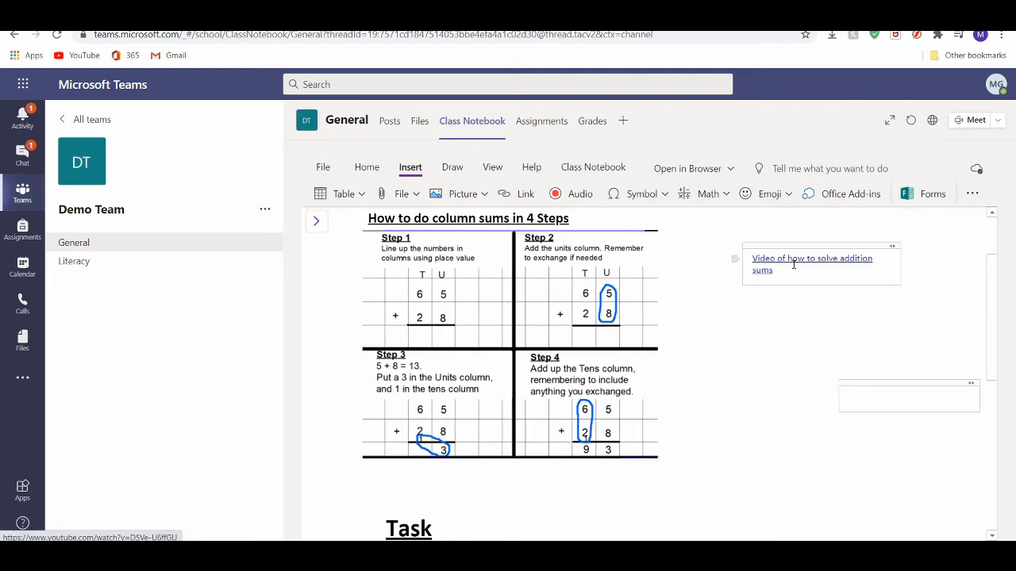
pyautogui.click(771, 326)
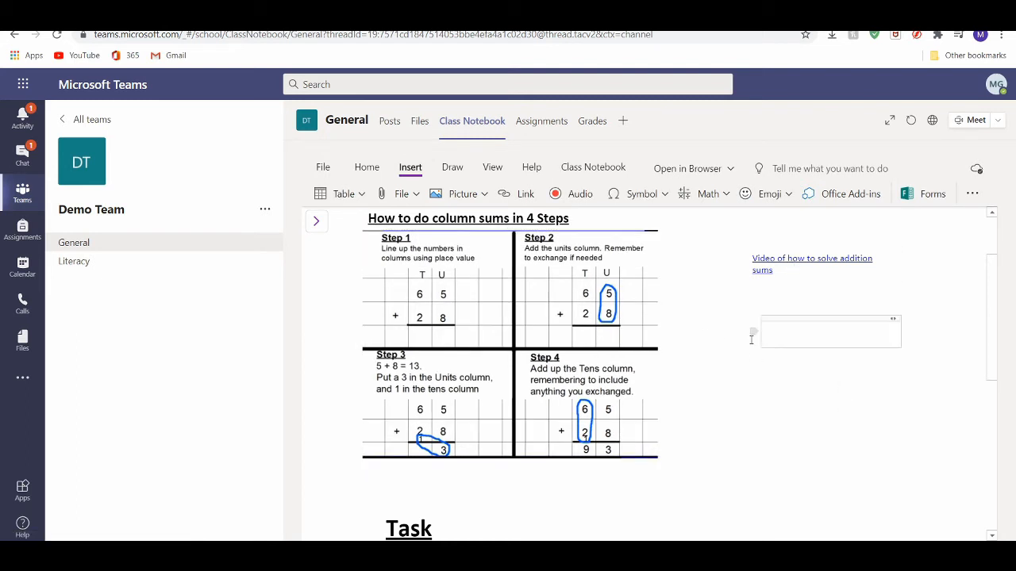
pyautogui.scroll(-3, 739, 351)
pyautogui.scroll(-3, 739, 350)
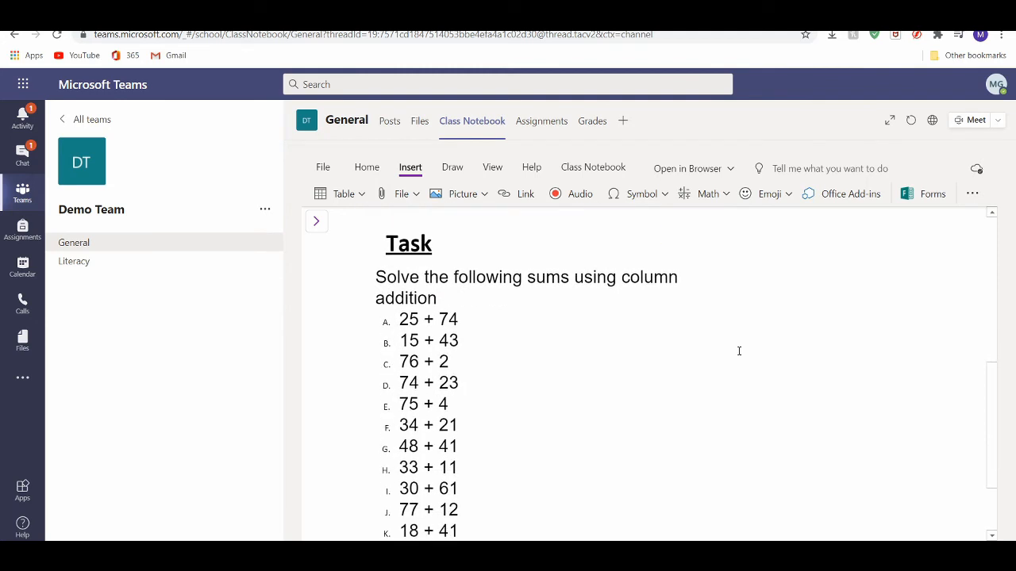
pyautogui.scroll(1, 738, 351)
pyautogui.scroll(5, 739, 350)
pyautogui.click(316, 221)
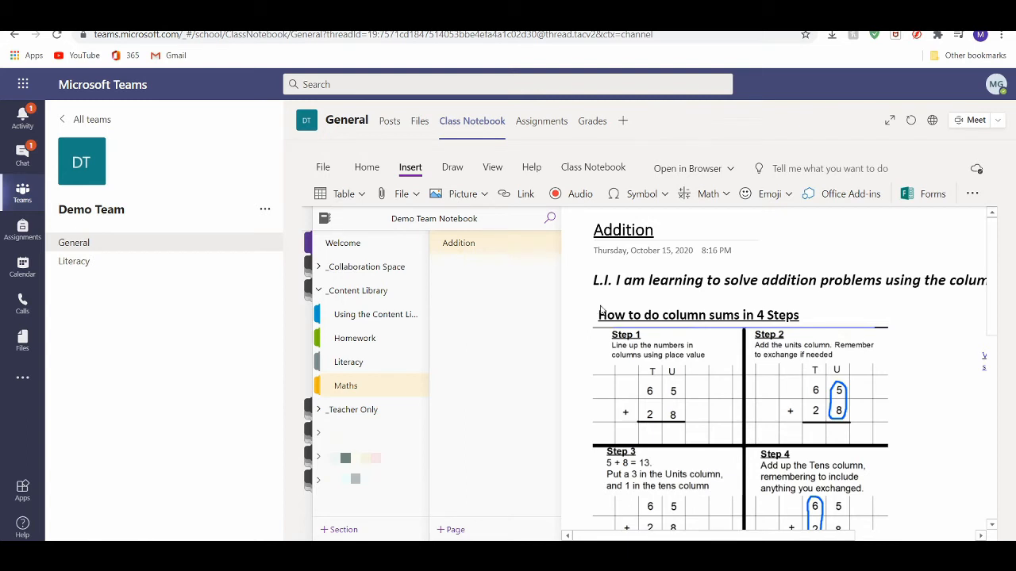
# View the Literacy section's Reading page, and reread the Maths section's Addition page from its title down to the task.
pyautogui.click(353, 365)
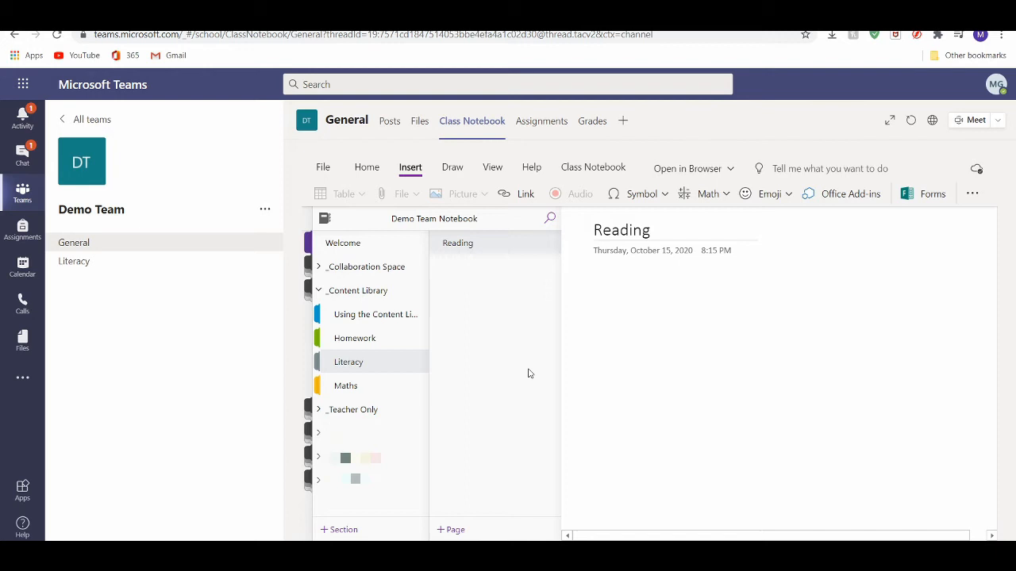
pyautogui.click(342, 386)
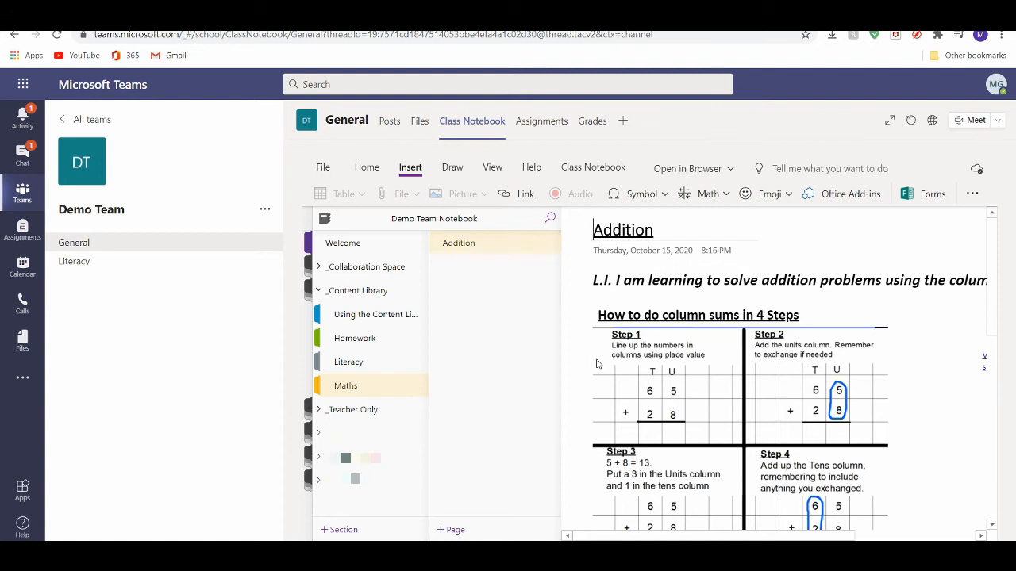
pyautogui.click(939, 351)
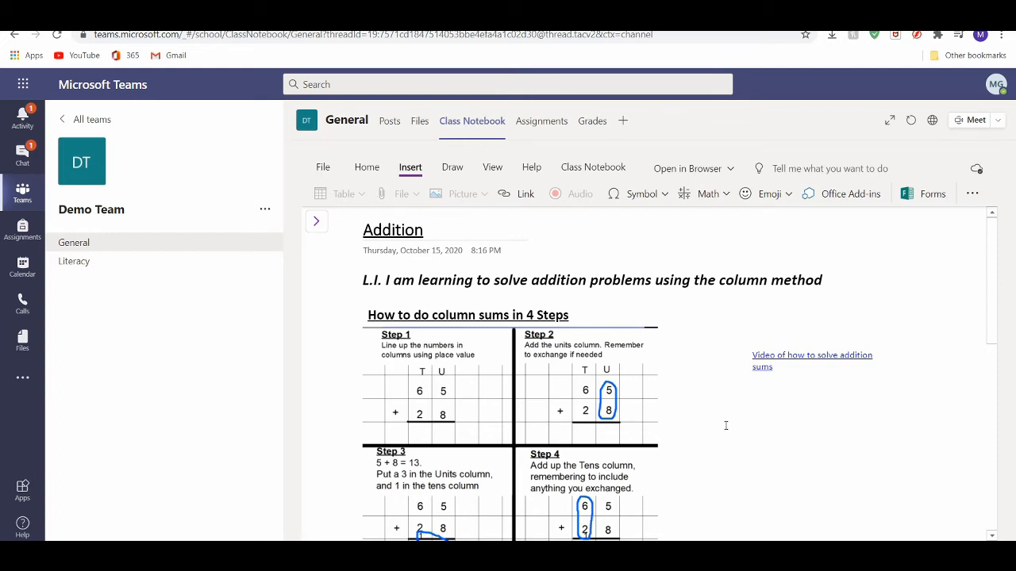
pyautogui.scroll(-5, 725, 425)
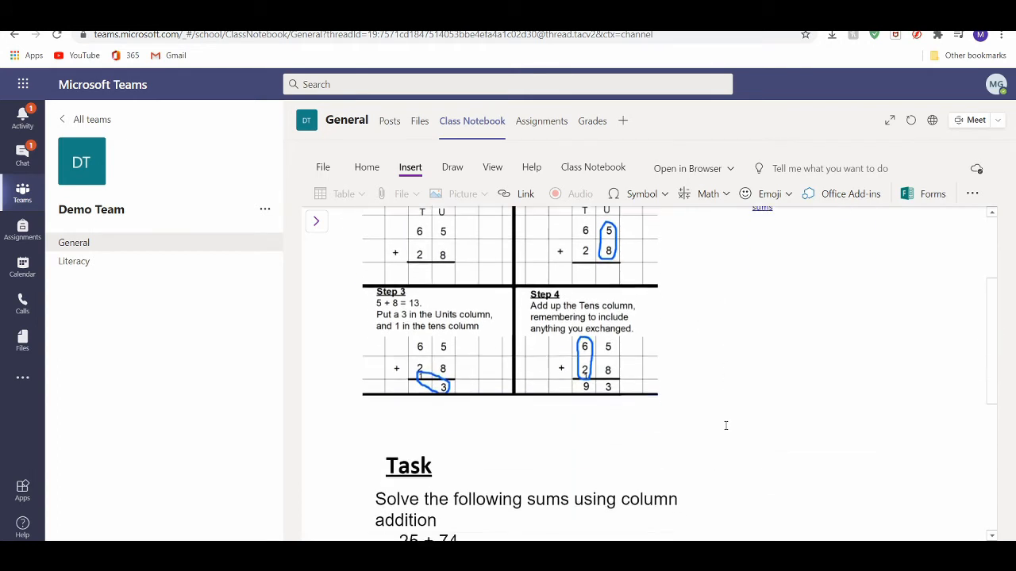
pyautogui.scroll(4, 725, 425)
pyautogui.scroll(-6, 725, 425)
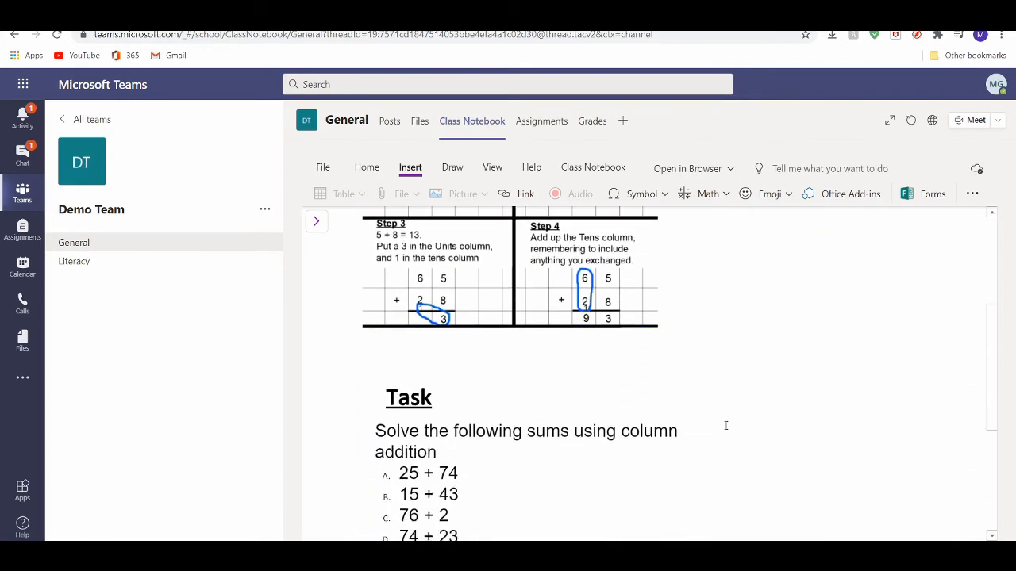
pyautogui.scroll(6, 725, 425)
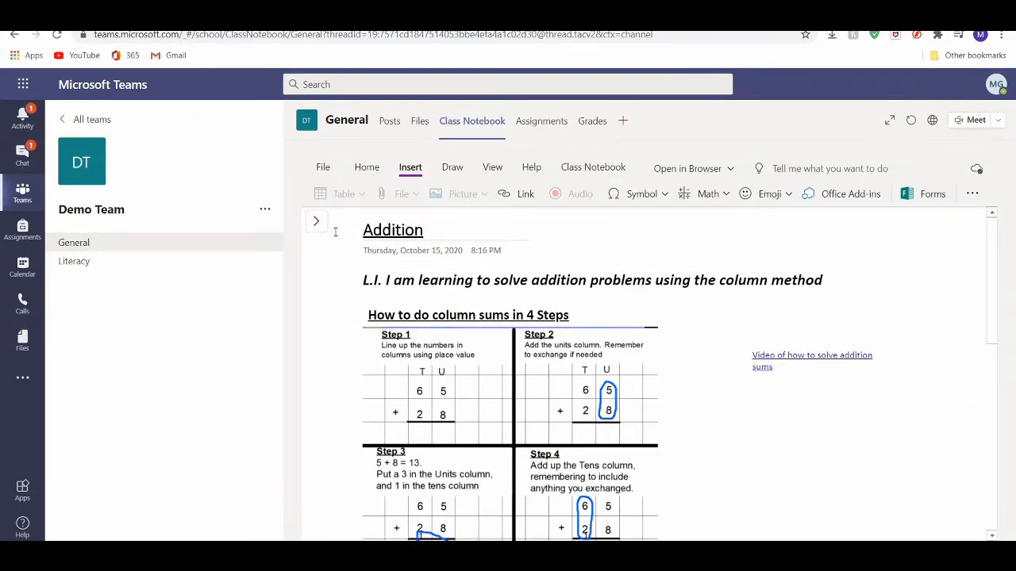
# Open the Addition page in Immersive Reader and view the picture dictionary for the words learning, problems and addition.
pyautogui.doubleClick(515, 282)
pyautogui.click(528, 287)
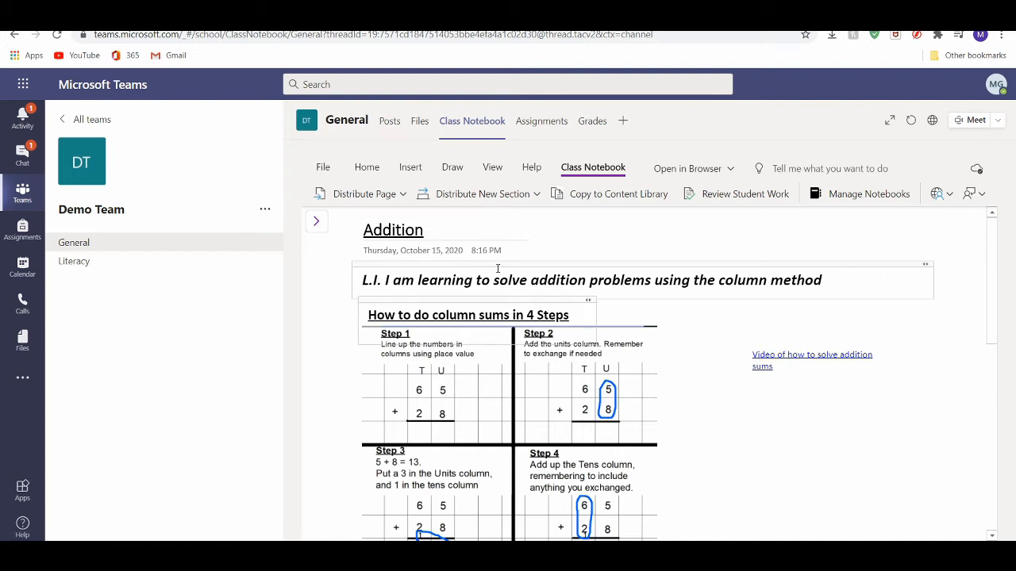
pyautogui.click(493, 169)
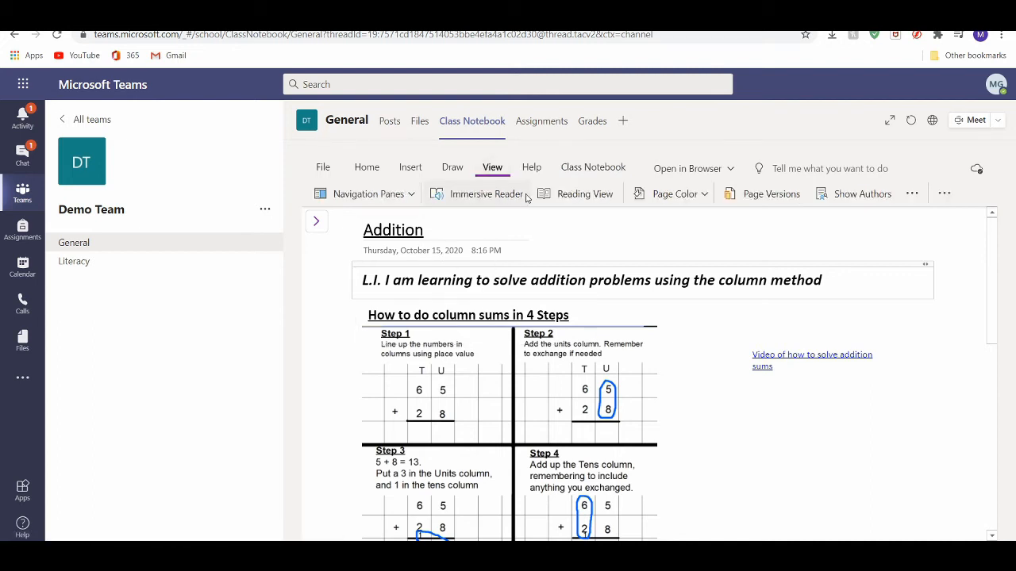
pyautogui.click(485, 195)
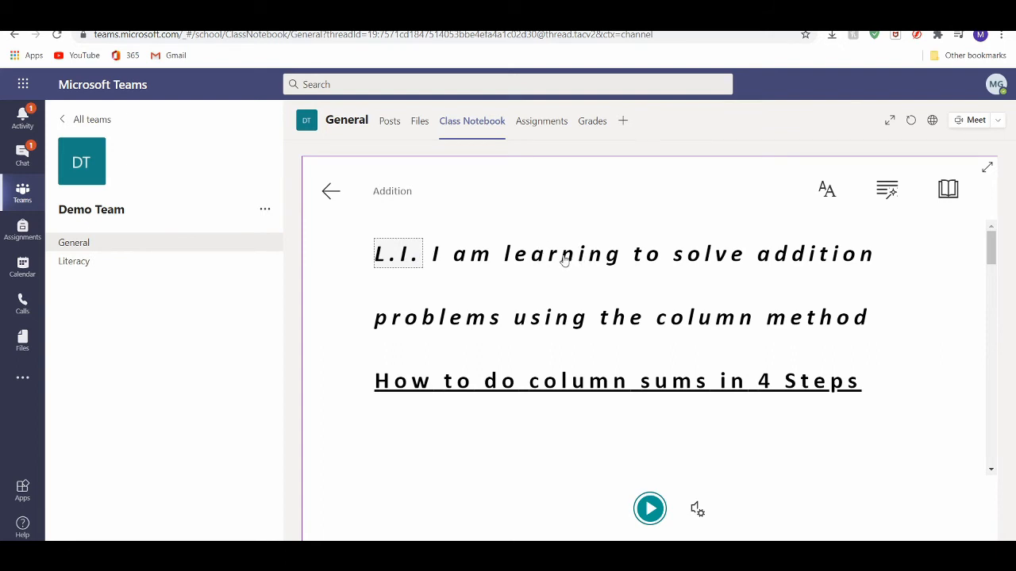
pyautogui.click(565, 260)
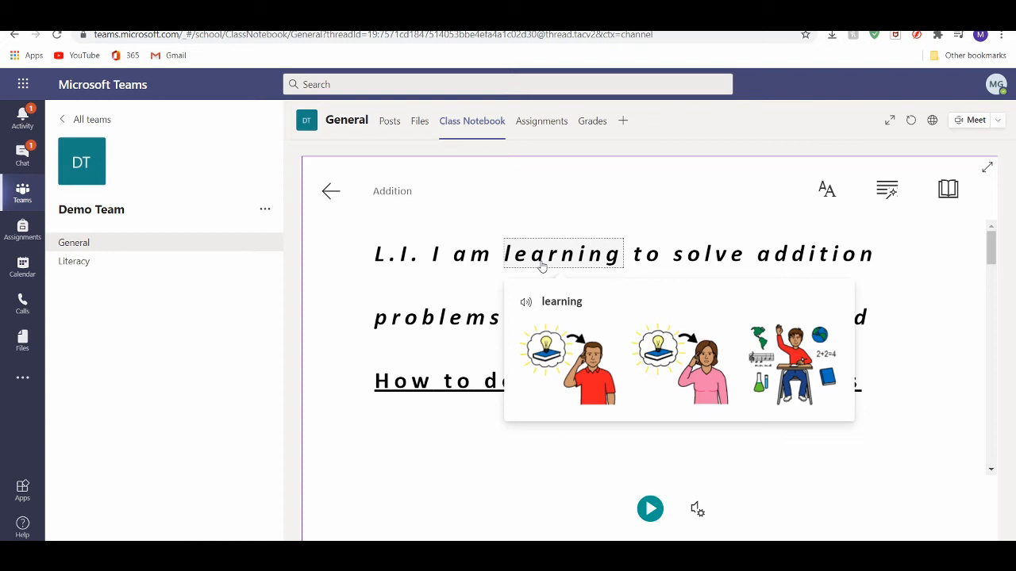
pyautogui.click(527, 220)
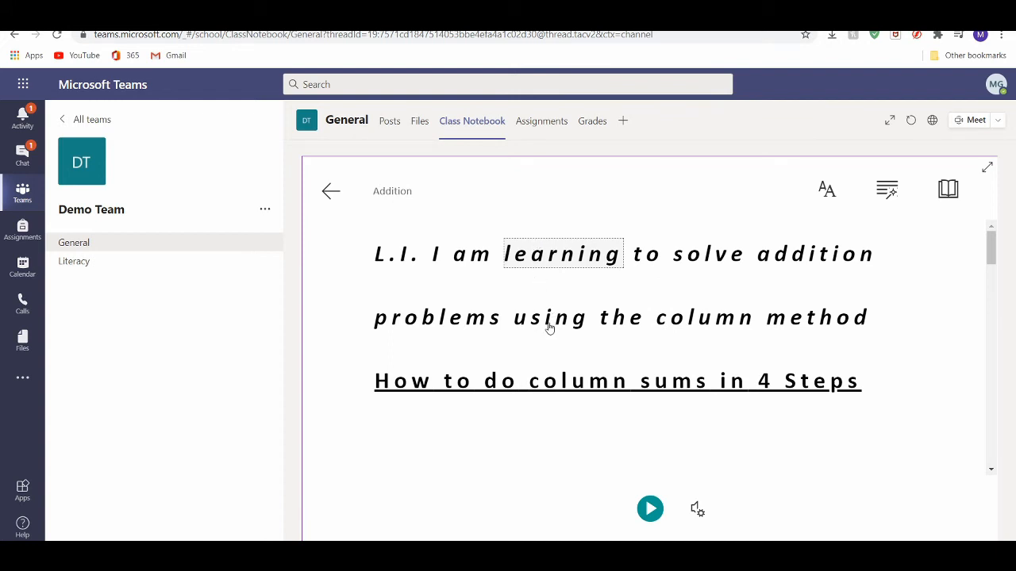
pyautogui.click(482, 318)
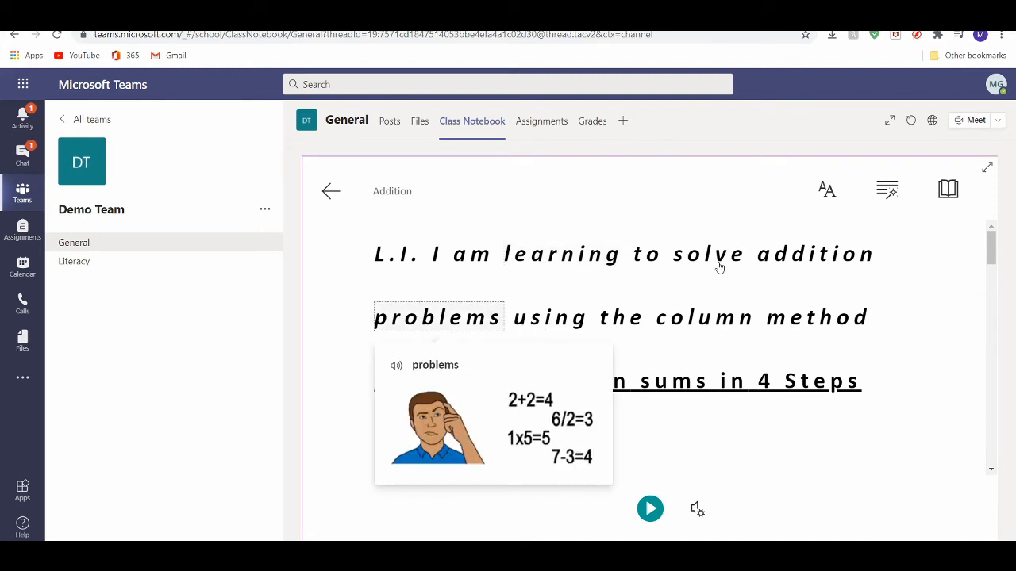
pyautogui.click(790, 255)
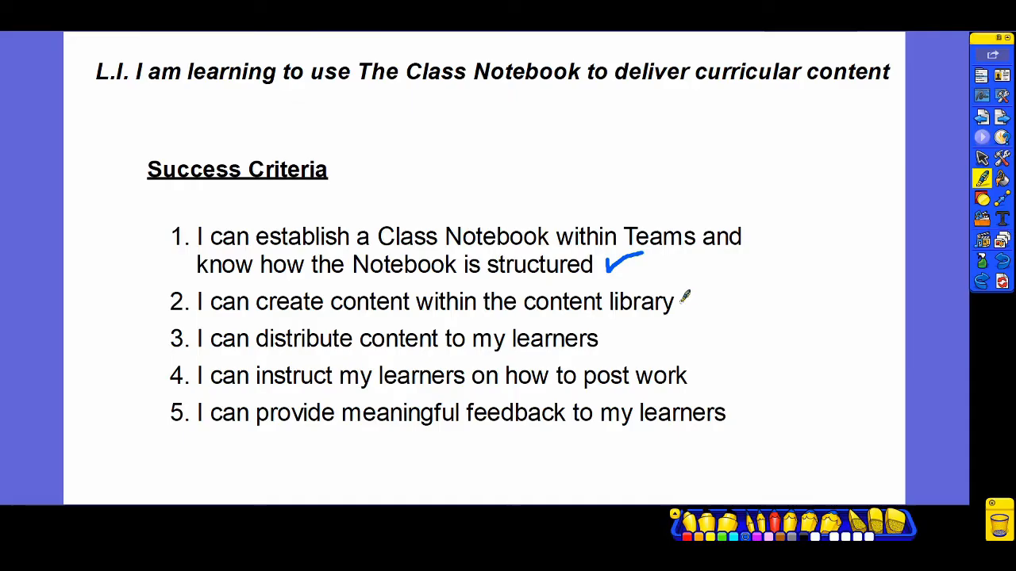
# On the Success Criteria flipchart, draw a tick beside criterion 2 about creating content within the content library.
pyautogui.moveTo(681, 299)
pyautogui.mouseDown()
pyautogui.moveTo(684, 310)
pyautogui.moveTo(719, 287)
pyautogui.mouseUp()
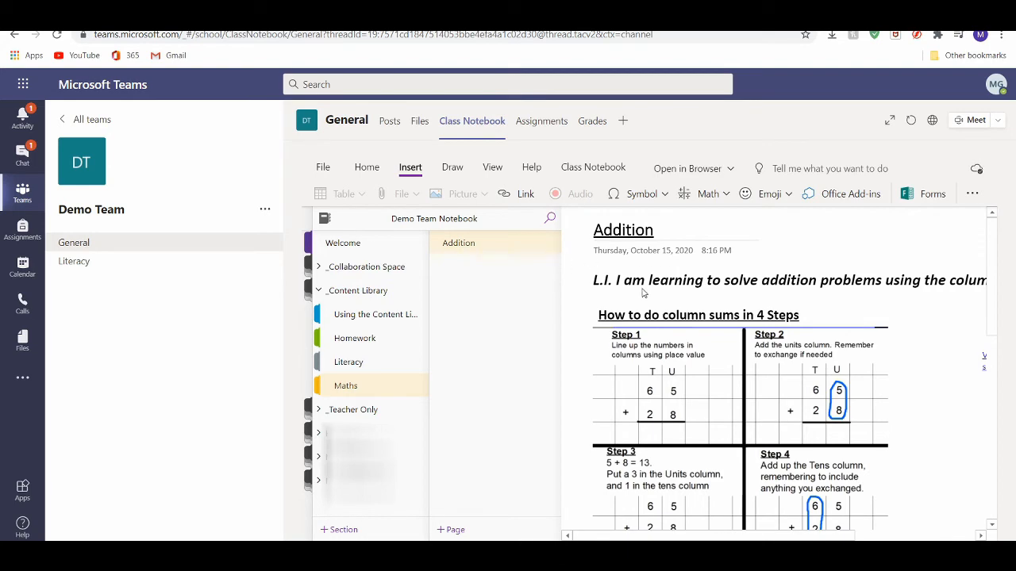
# Review the Addition page's task in the Class Notebook and distribute the page to the Maths section of all students.
pyautogui.scroll(-5, 643, 289)
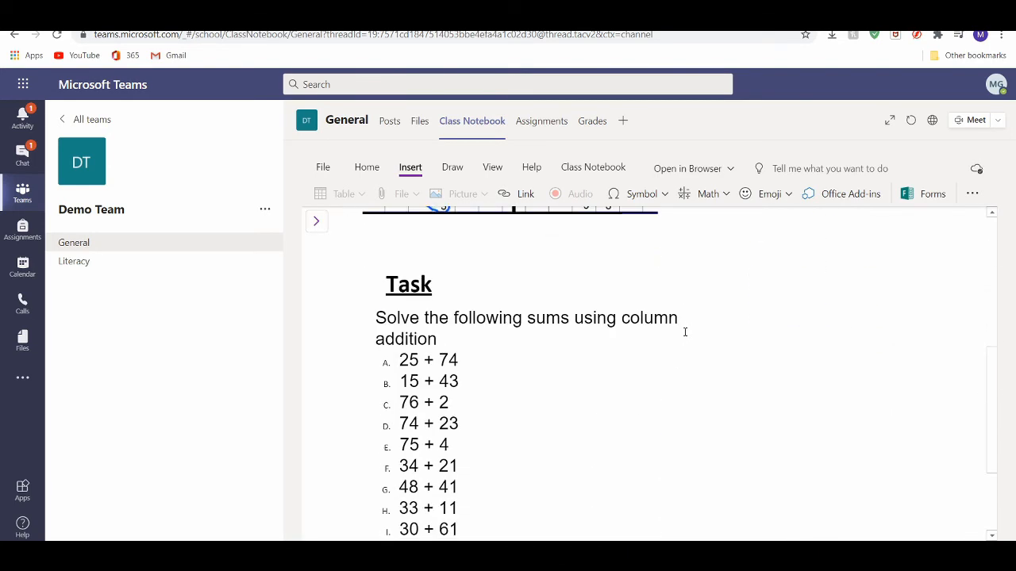
pyautogui.click(469, 290)
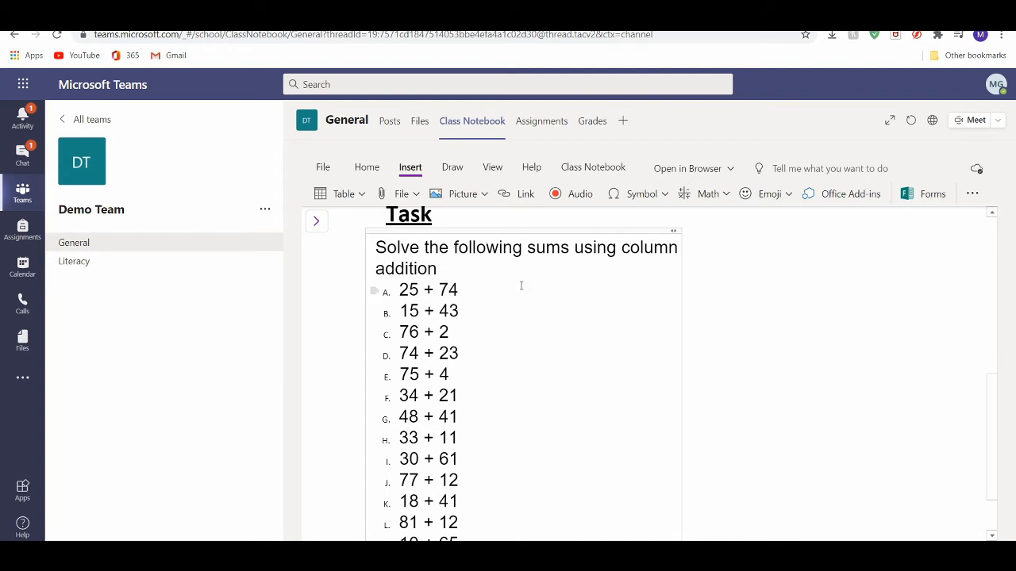
pyautogui.click(785, 342)
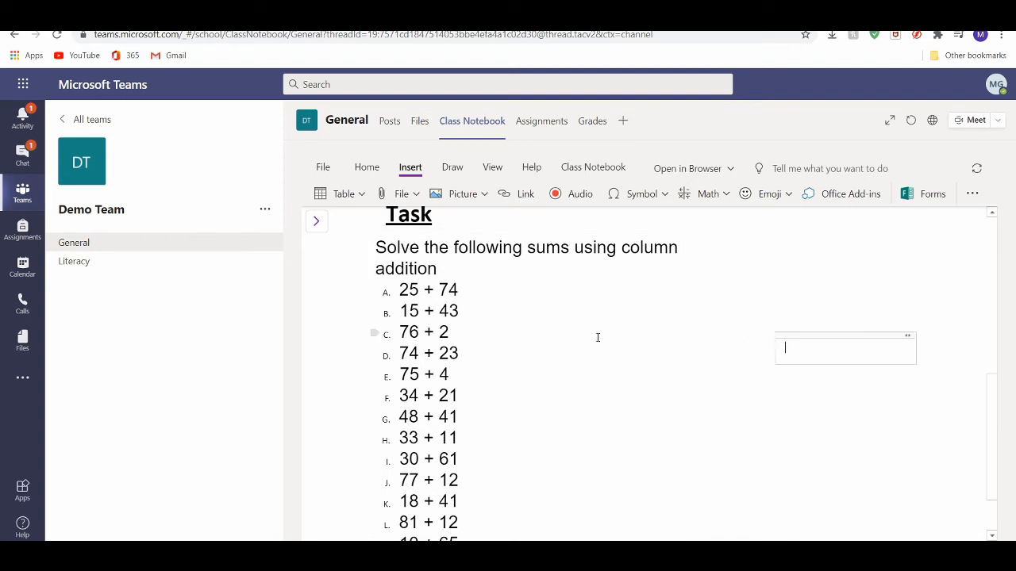
pyautogui.scroll(5, 581, 333)
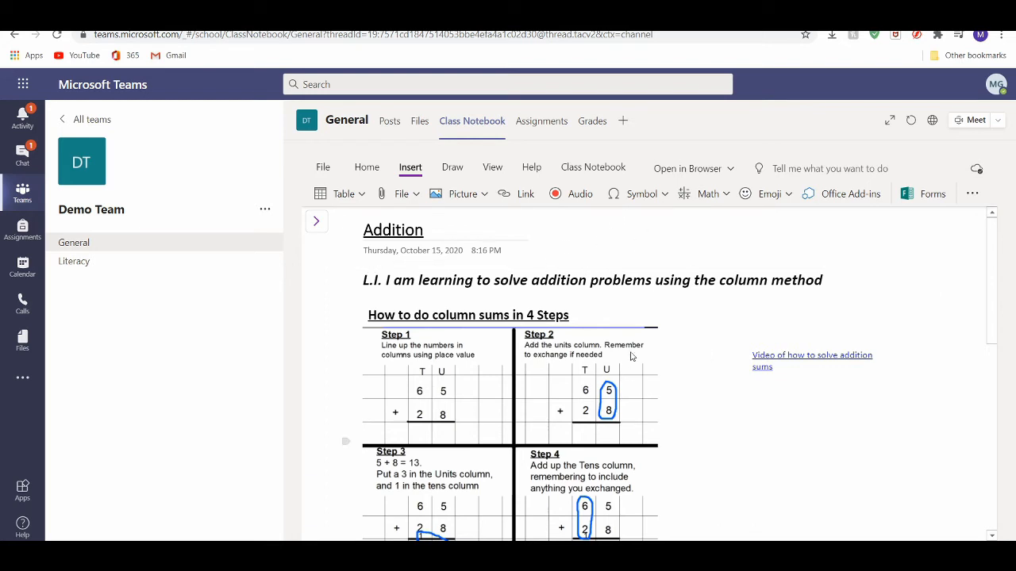
pyautogui.click(585, 169)
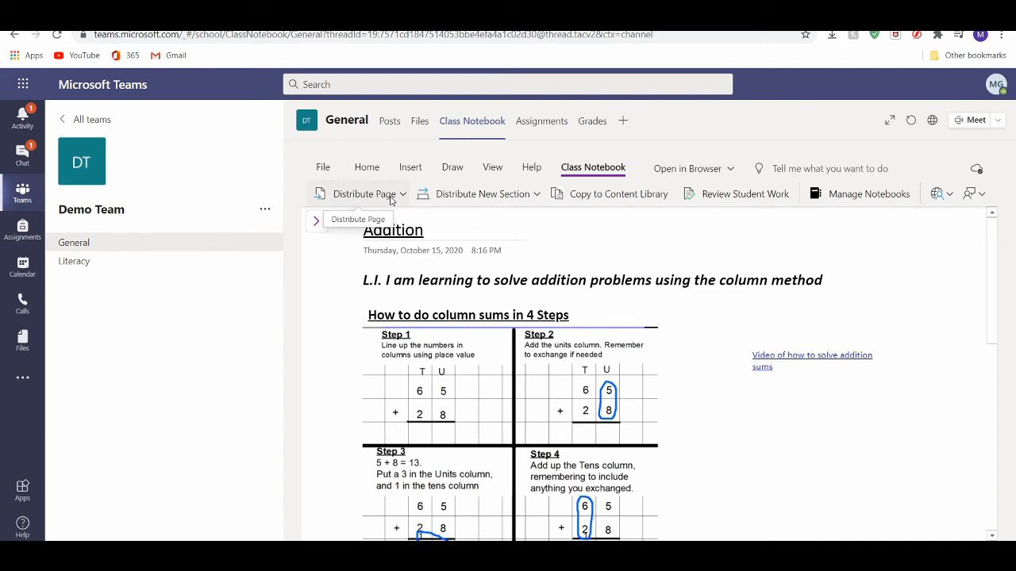
pyautogui.click(390, 197)
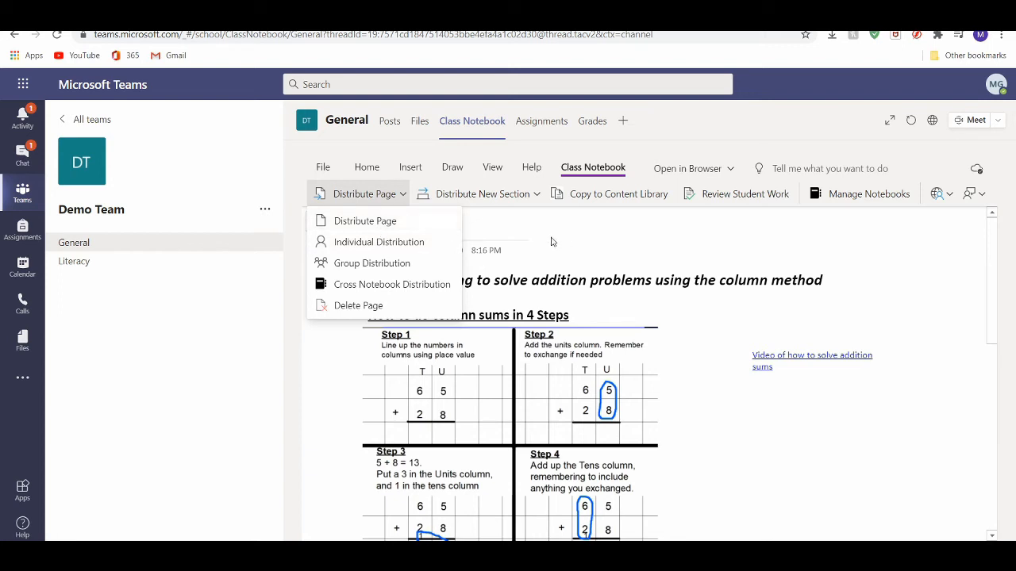
pyautogui.click(392, 228)
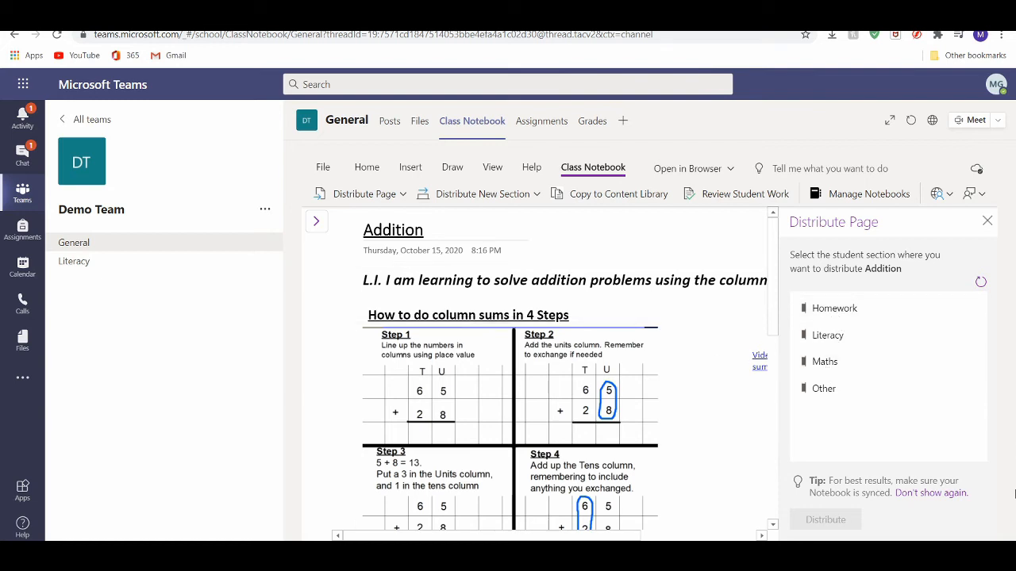
pyautogui.click(826, 370)
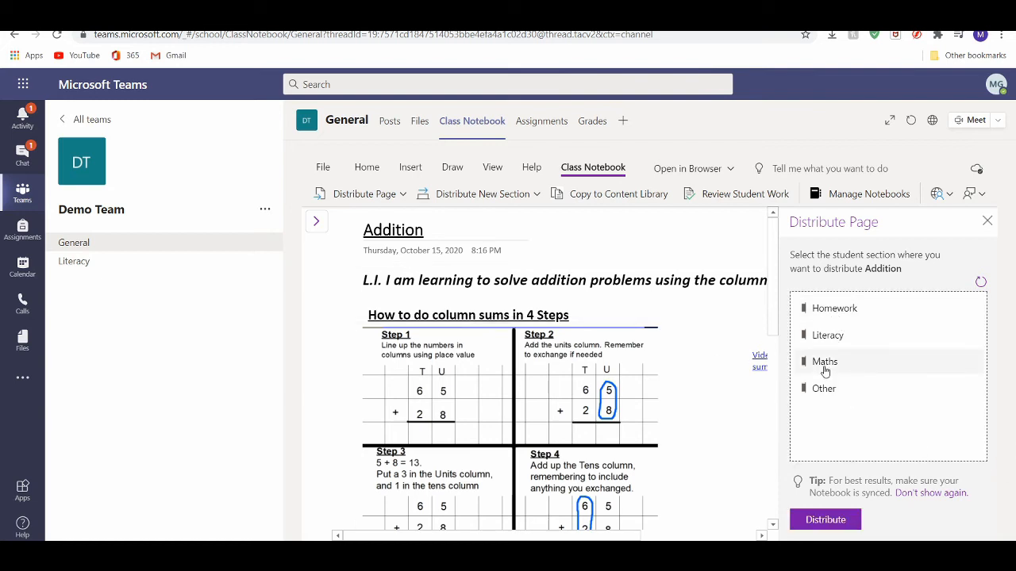
pyautogui.click(824, 522)
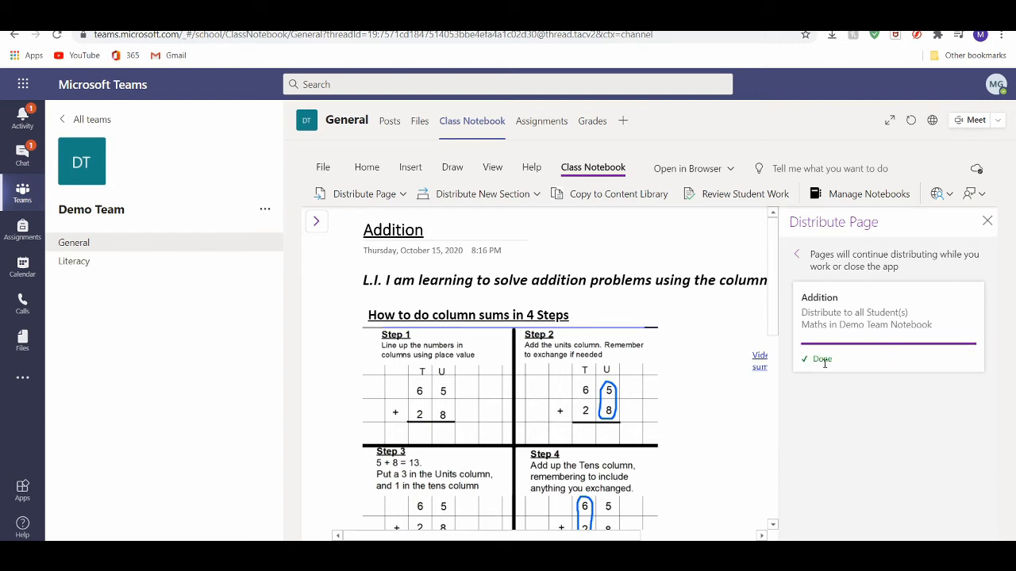
# Open the distributed Addition page in the first student's Maths section and enter "= x" after the 25 + 74 sum.
pyautogui.click(317, 234)
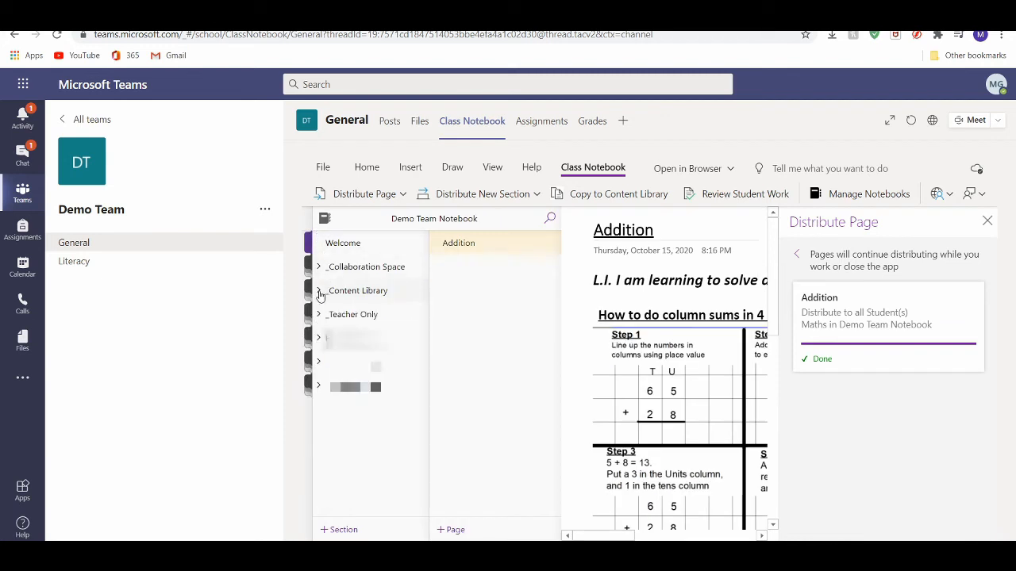
pyautogui.click(318, 337)
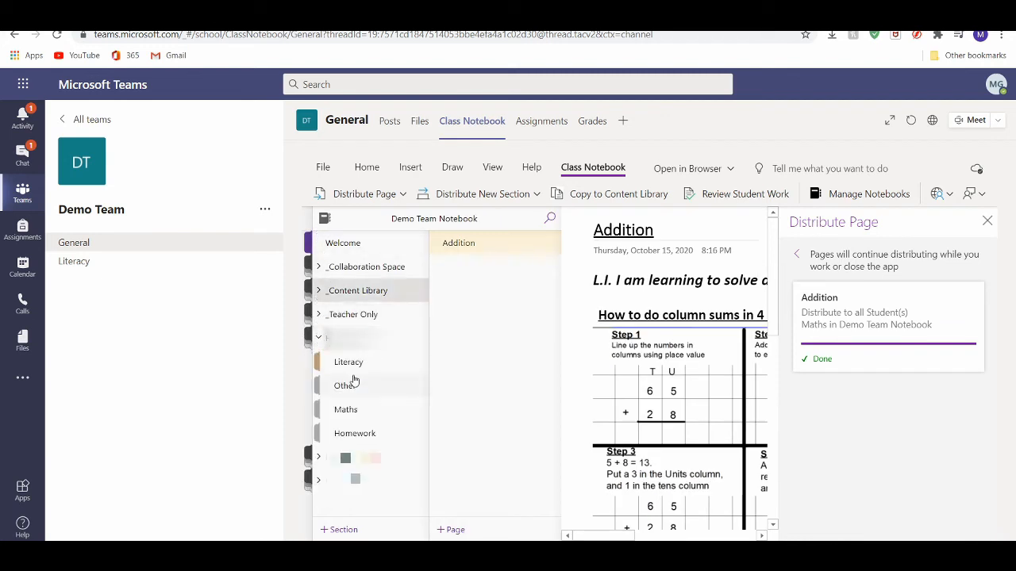
pyautogui.click(347, 412)
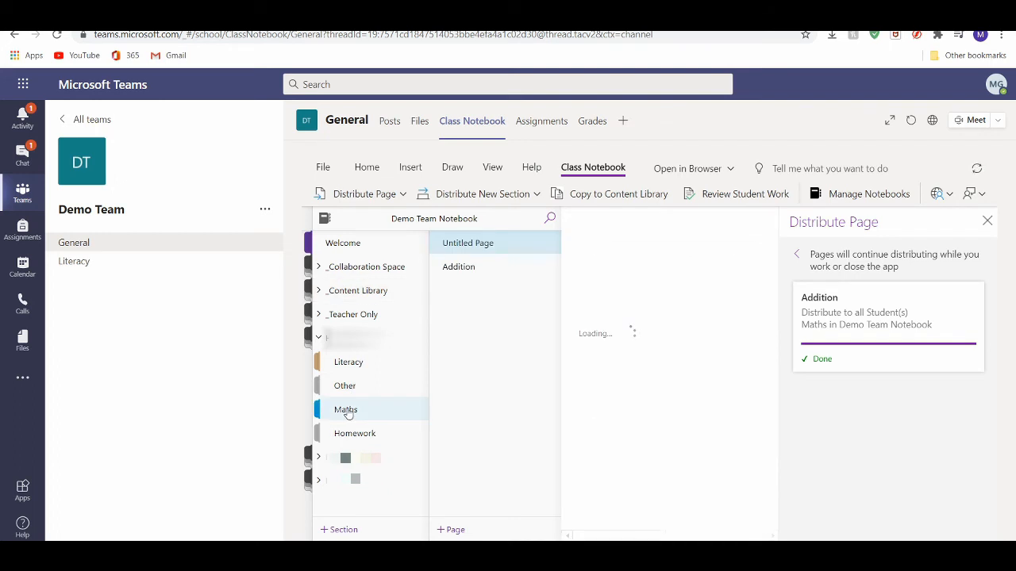
pyautogui.click(463, 273)
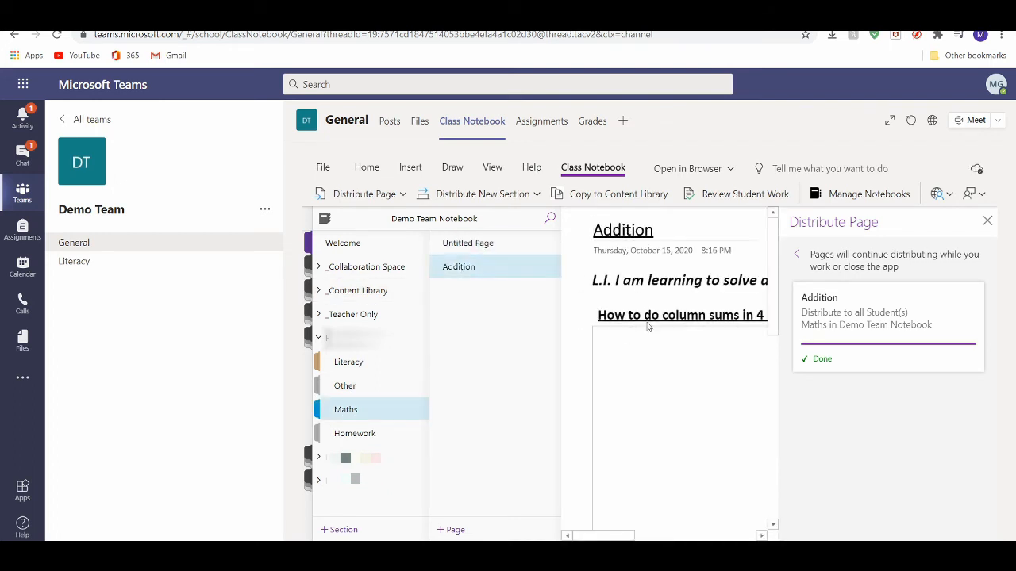
pyautogui.click(622, 283)
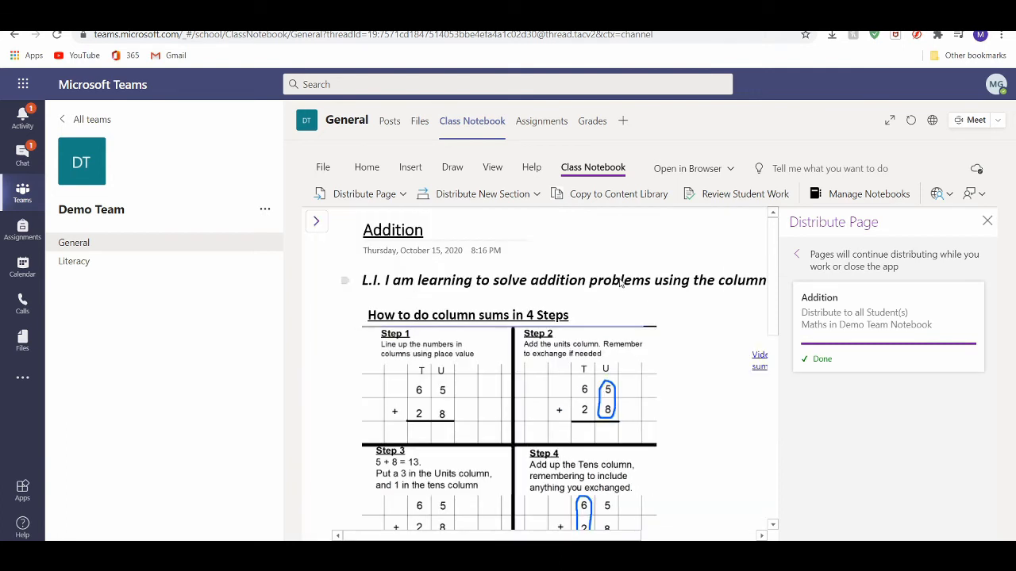
pyautogui.scroll(-4, 631, 333)
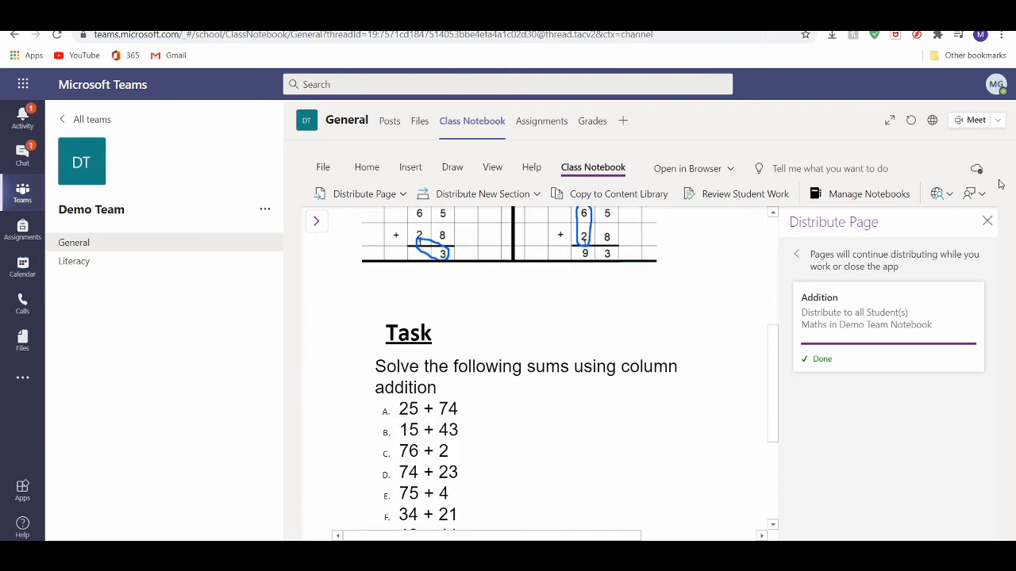
pyautogui.click(988, 221)
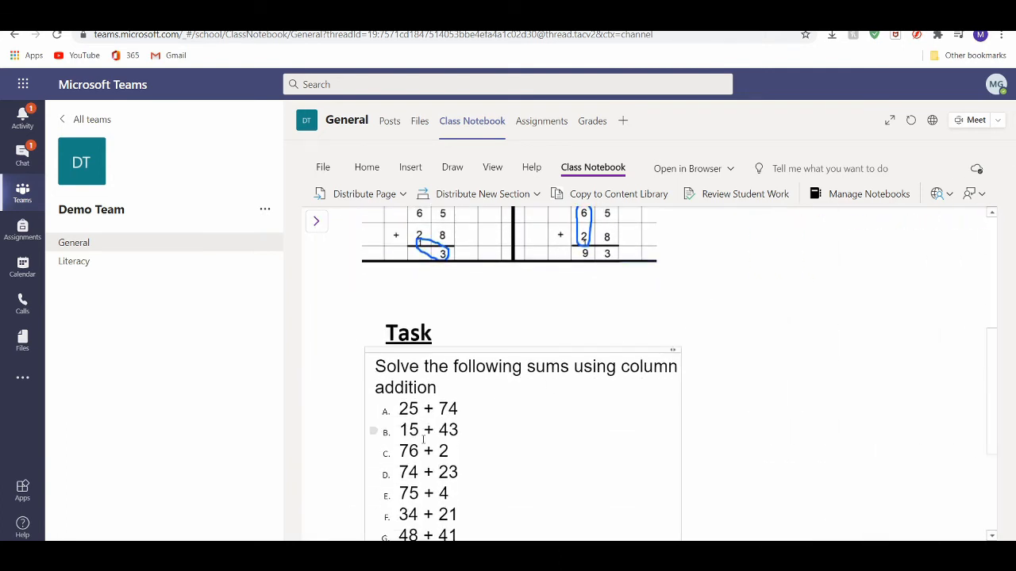
pyautogui.click(466, 412)
pyautogui.write('= x')
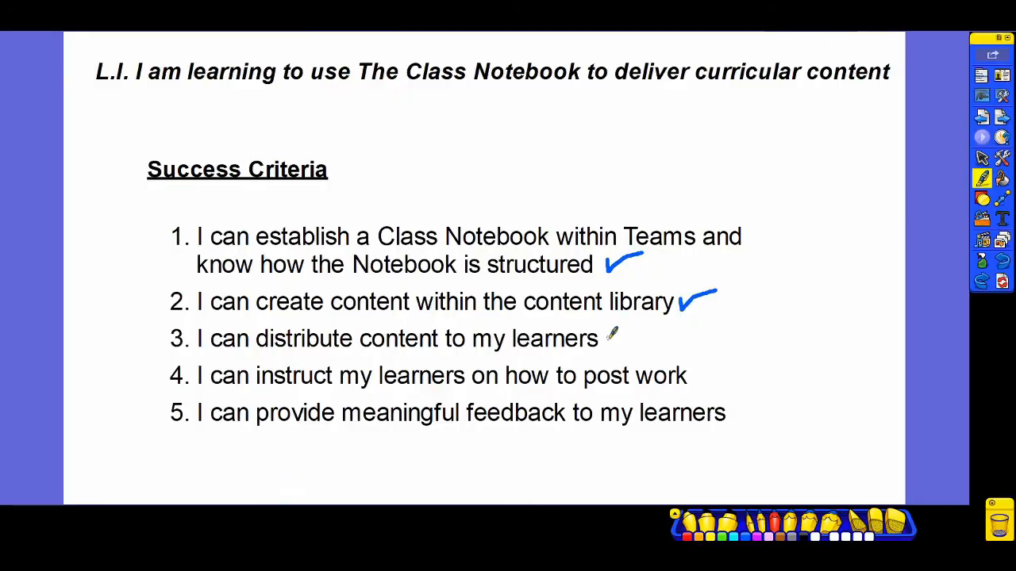
# On the Success Criteria flipchart, draw a tick beside criterion 3 about distributing content to learners.
pyautogui.moveTo(607, 339)
pyautogui.mouseDown()
pyautogui.moveTo(623, 344)
pyautogui.moveTo(658, 321)
pyautogui.mouseUp()
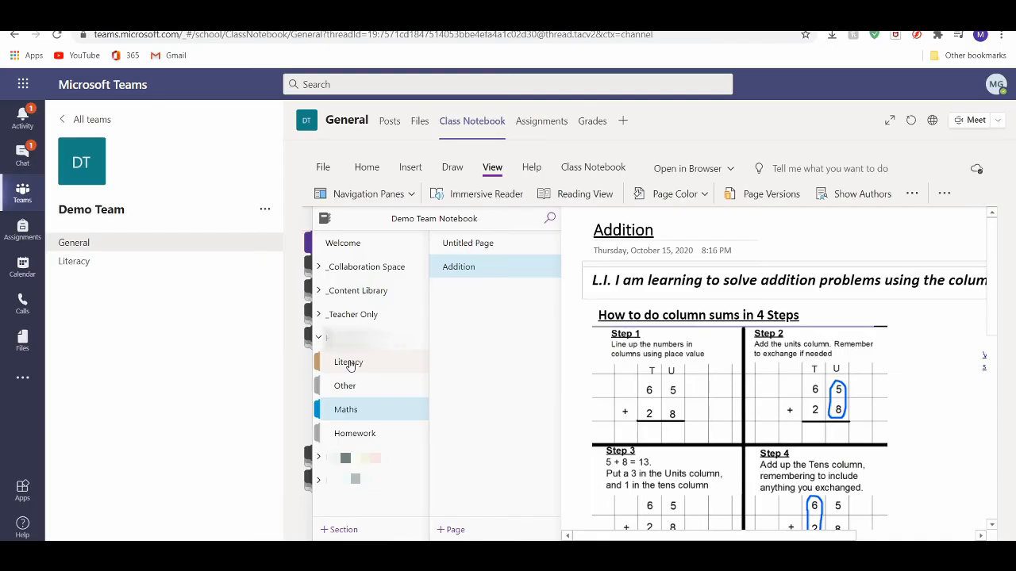
# Title the untitled page in the first student's Literacy section Creative Writing.
pyautogui.click(350, 365)
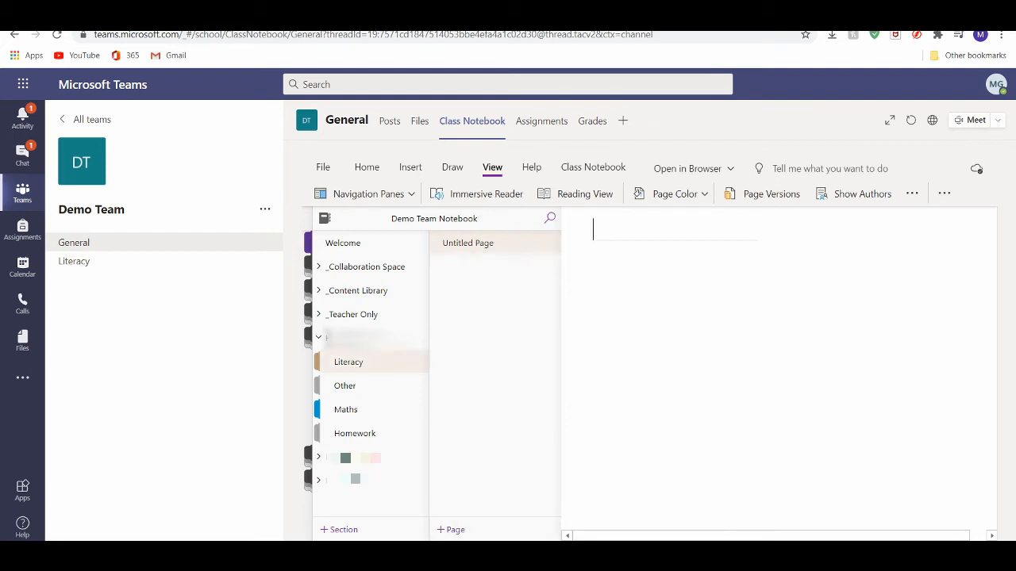
pyautogui.write('Crea')
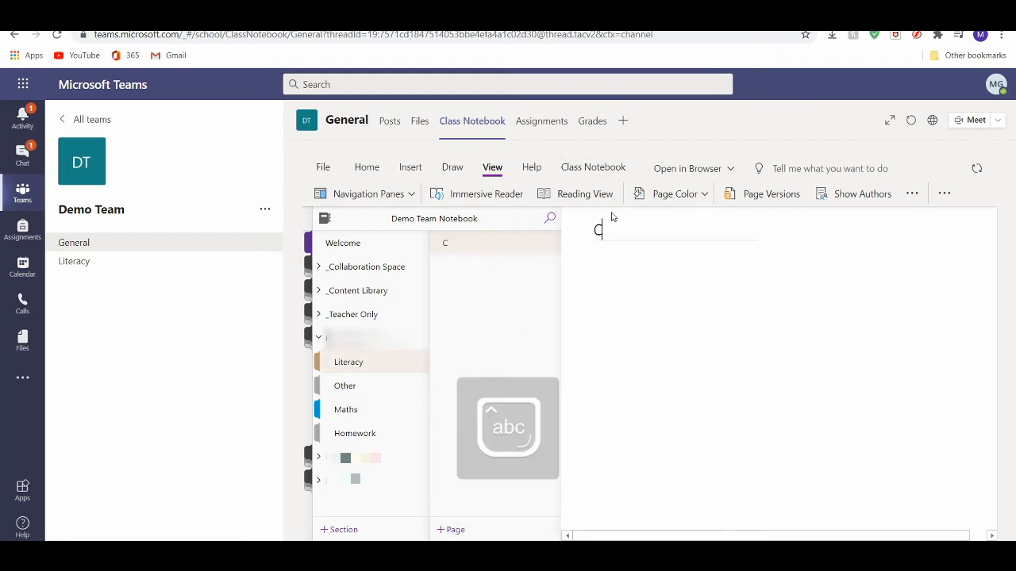
pyautogui.write('tive Writing')
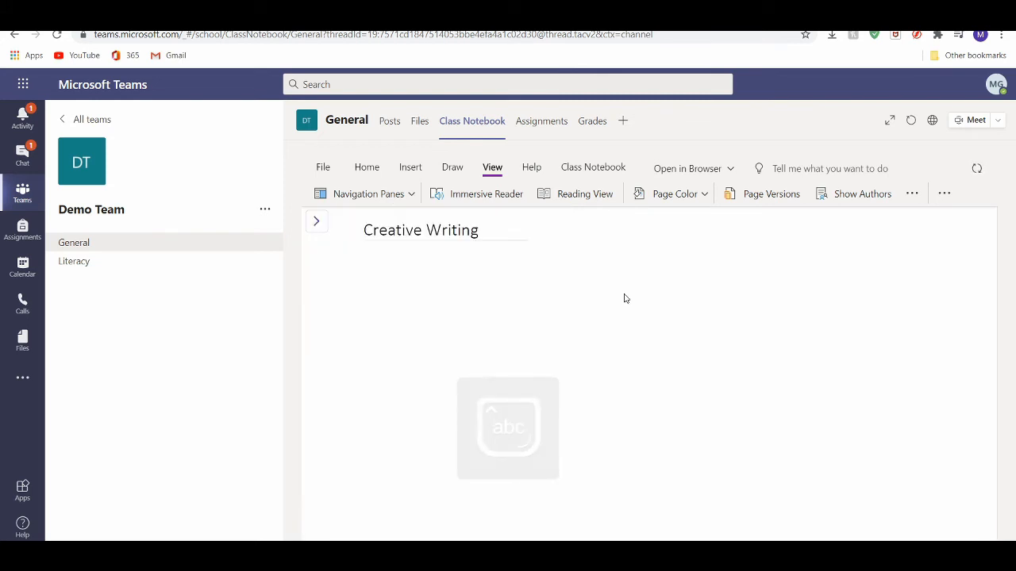
pyautogui.press('Return')
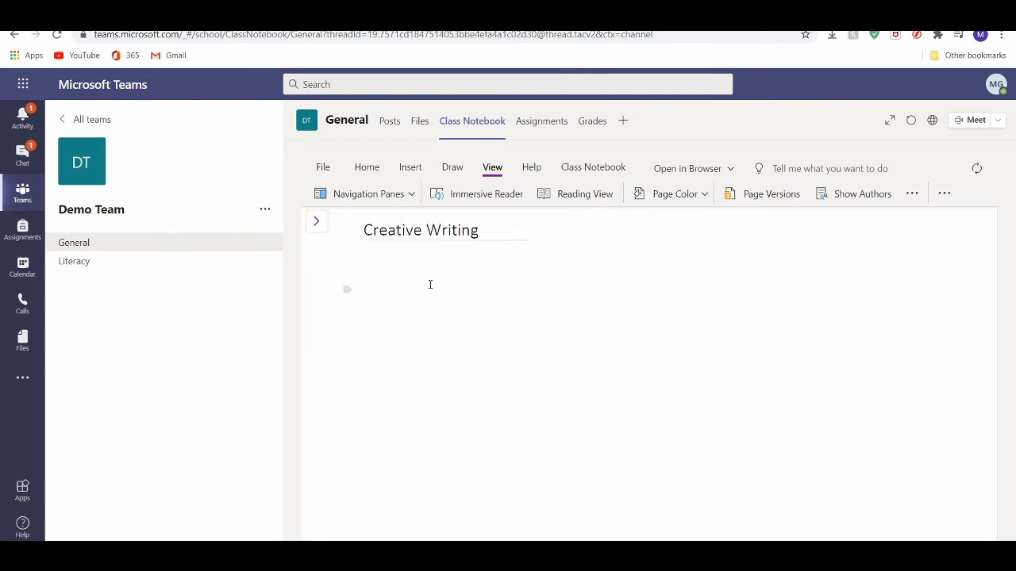
# Enter a line of placeholder x characters in the body of the Creative Writing page and delete it.
pyautogui.write('xxxxxxx')
pyautogui.press('BackSpace')
pyautogui.press('BackSpace')
pyautogui.press('BackSpace')
pyautogui.press('BackSpace')
pyautogui.press('BackSpace')
pyautogui.press('BackSpace')
pyautogui.press('BackSpace')
# Insert the photo of the handwritten WORK sheet below the Creative Writing title and look it over.
pyautogui.click(410, 169)
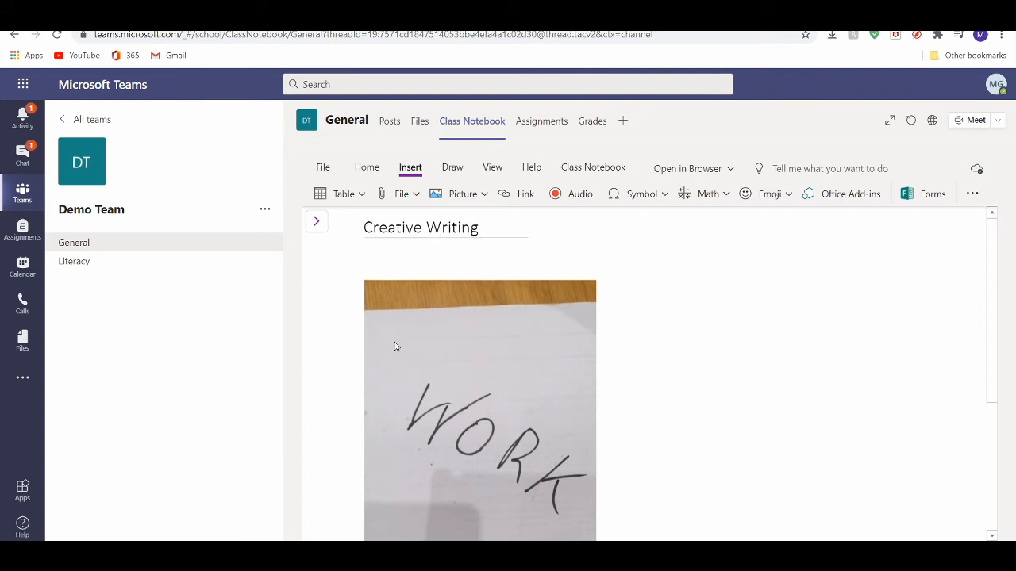
pyautogui.scroll(-3, 392, 345)
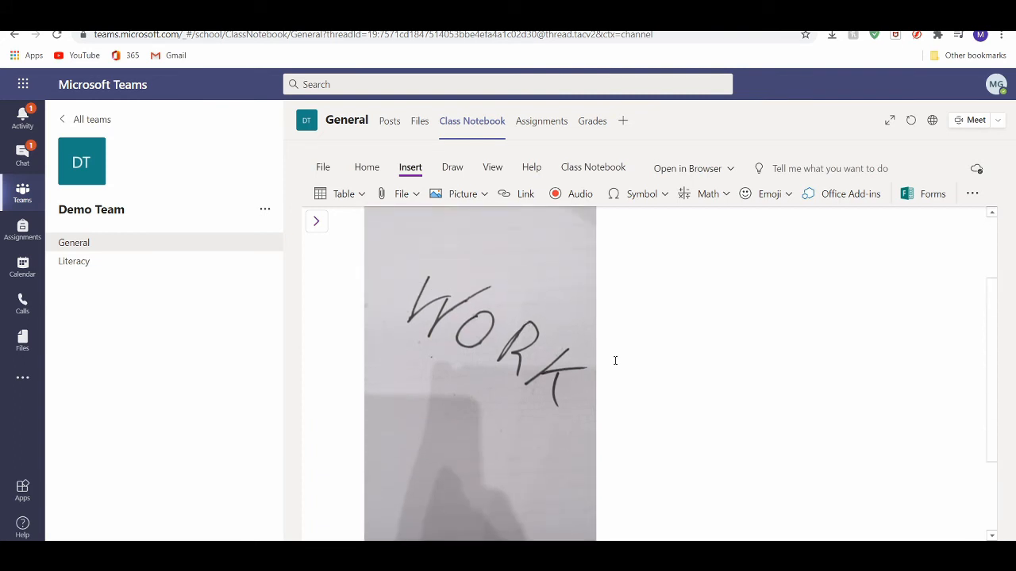
pyautogui.scroll(2, 614, 350)
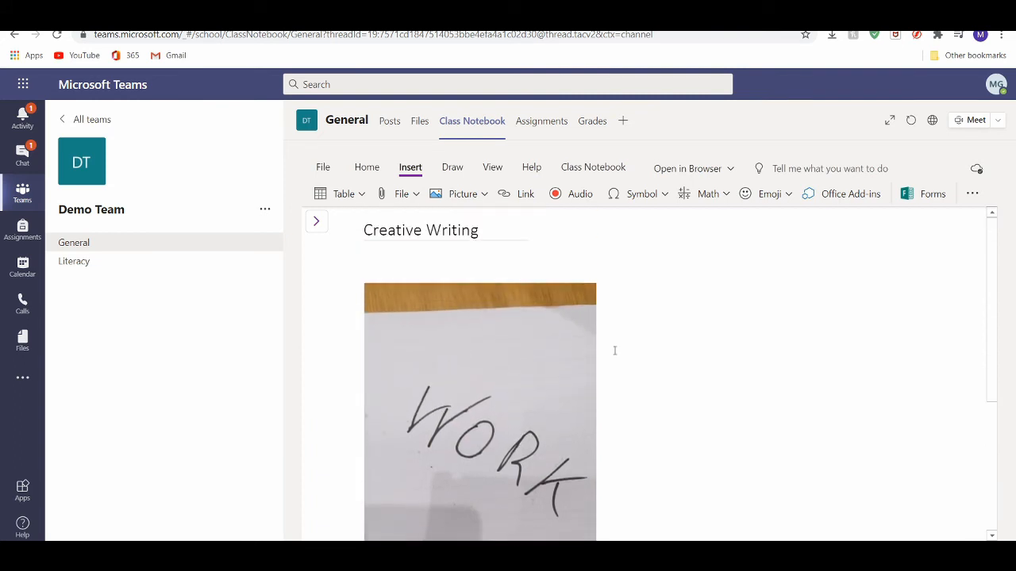
pyautogui.scroll(-2, 614, 350)
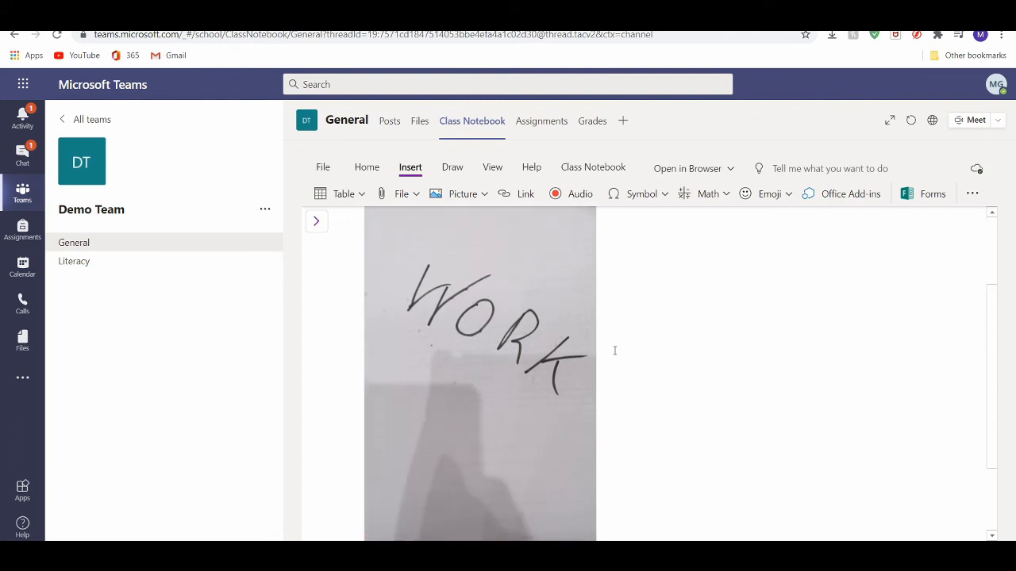
pyautogui.scroll(2, 615, 350)
pyautogui.scroll(-2, 614, 350)
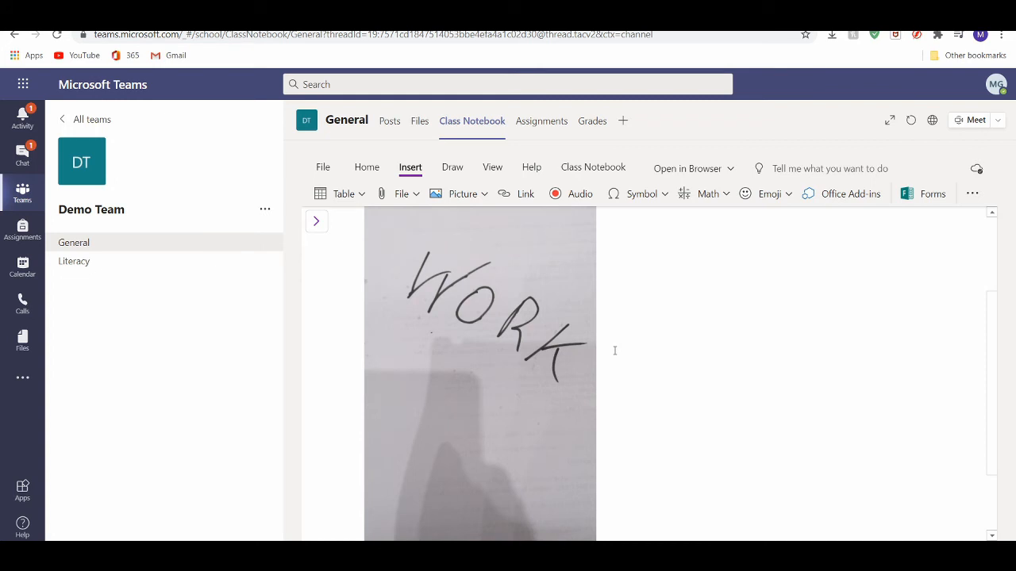
pyautogui.scroll(2, 614, 350)
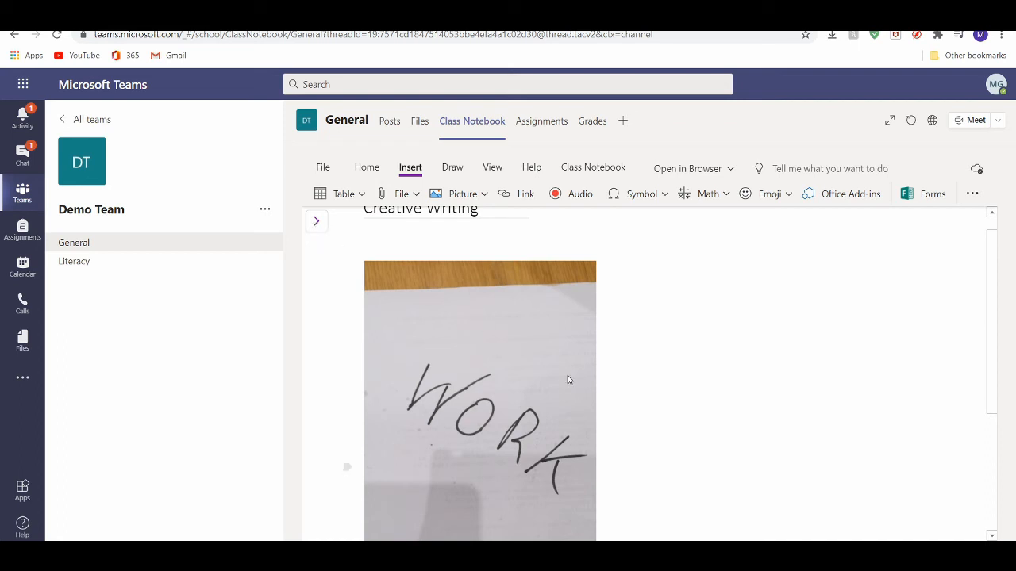
pyautogui.scroll(-2, 608, 411)
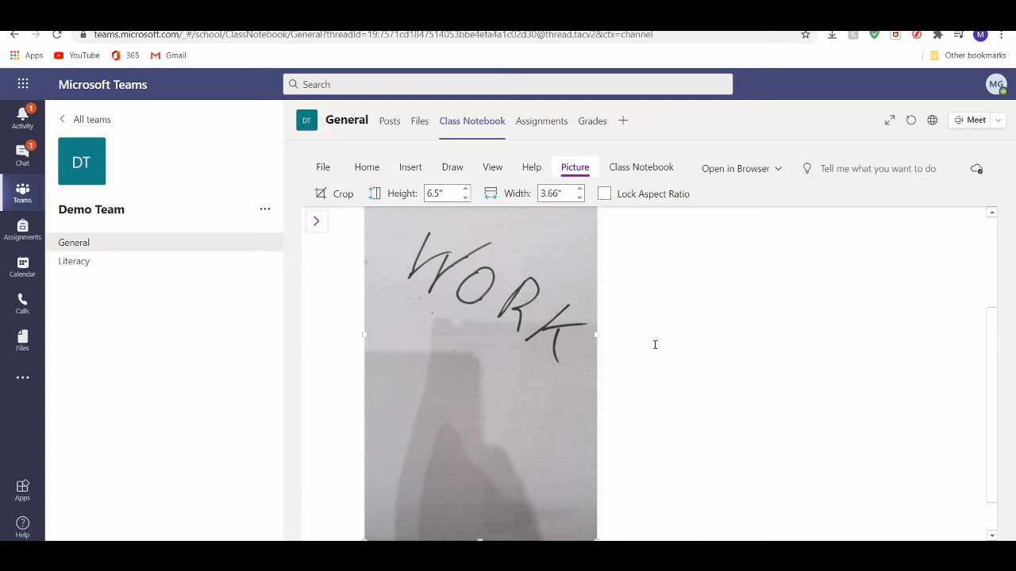
pyautogui.scroll(2, 655, 344)
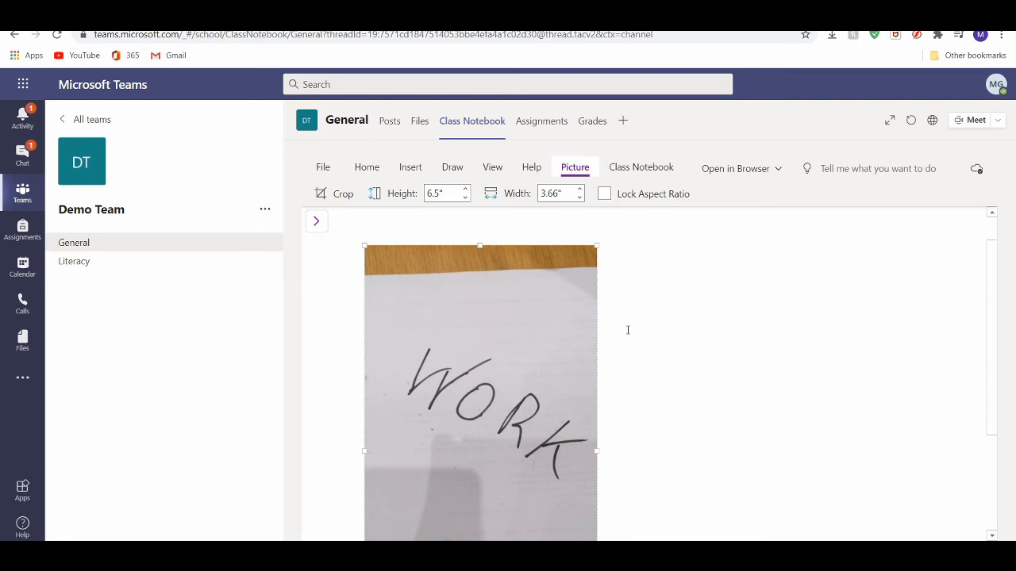
# On the Success Criteria flipchart, draw a tick beside criterion 4 about instructing learners on how to post work.
pyautogui.moveTo(696, 373)
pyautogui.mouseDown()
pyautogui.moveTo(705, 382)
pyautogui.moveTo(731, 361)
pyautogui.mouseUp()
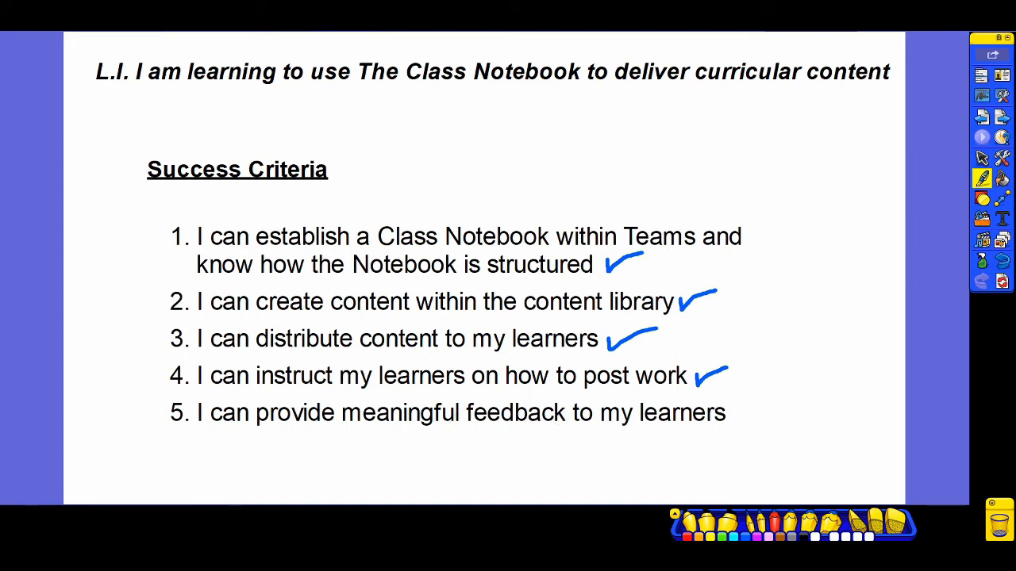
# Switch back to Teams and add a text note reading 2 stars Wish beside the WORK photo on the Creative Writing page.
pyautogui.click(538, 554)
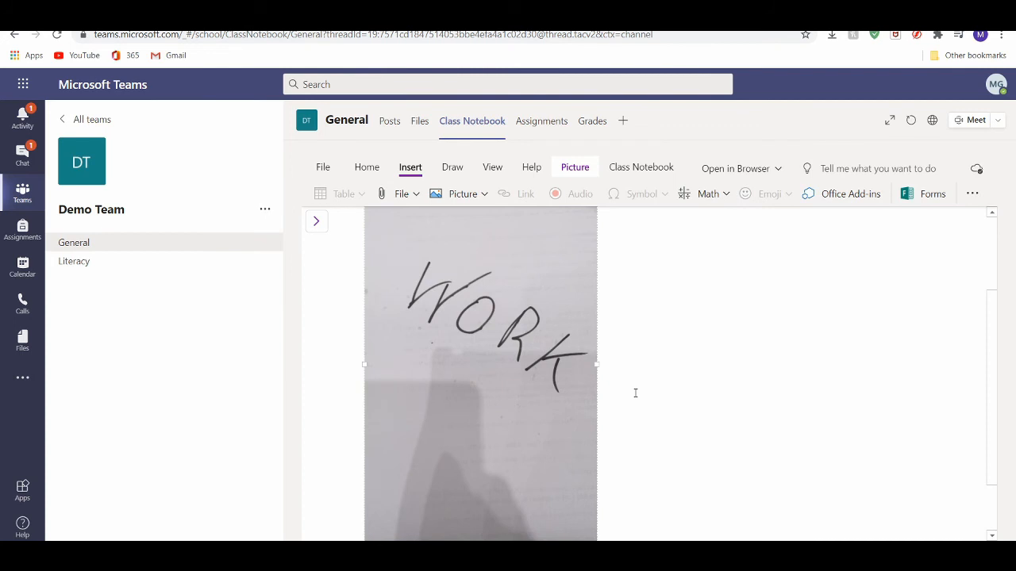
pyautogui.scroll(3, 635, 393)
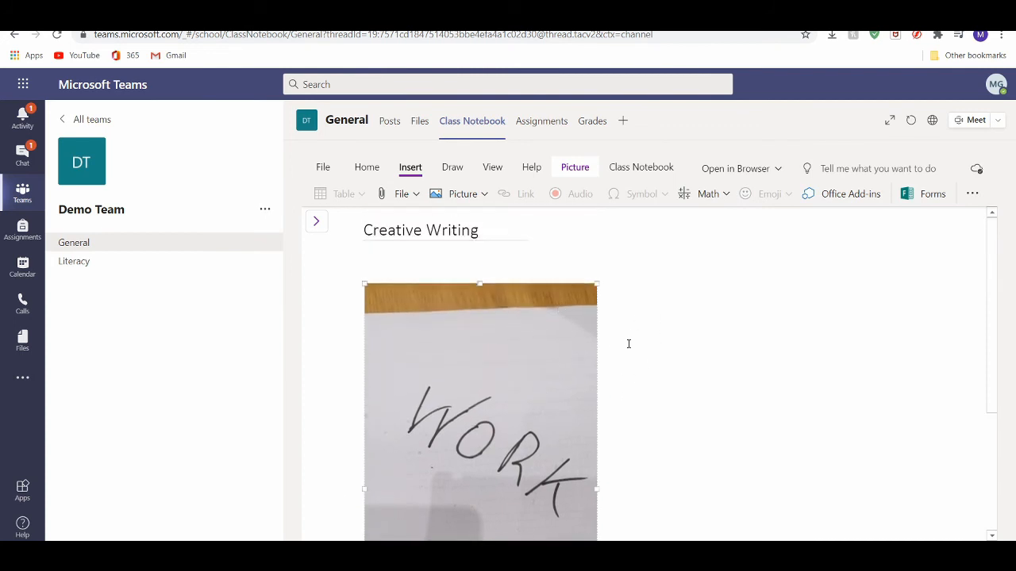
pyautogui.scroll(-3, 629, 344)
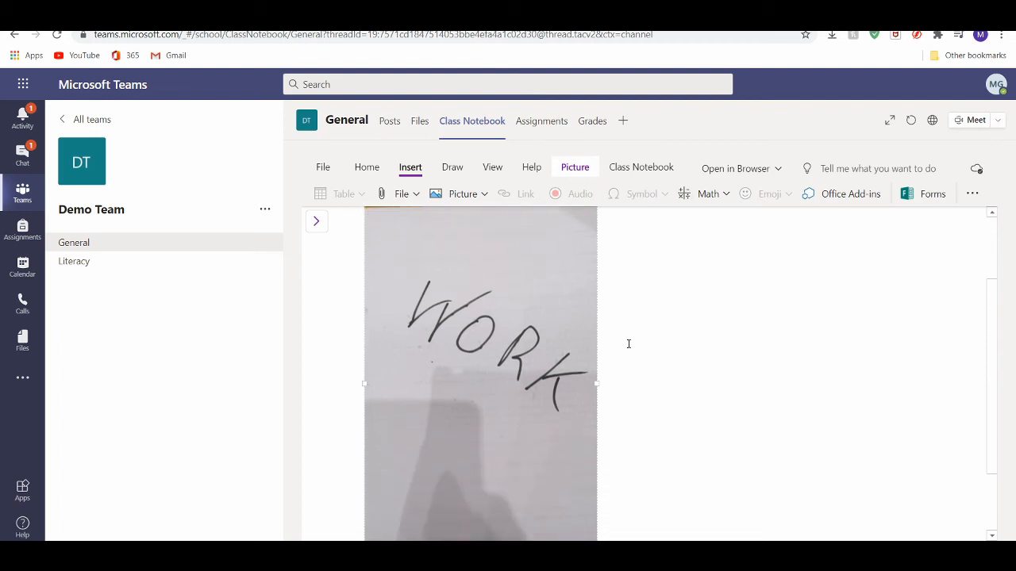
pyautogui.scroll(1, 629, 344)
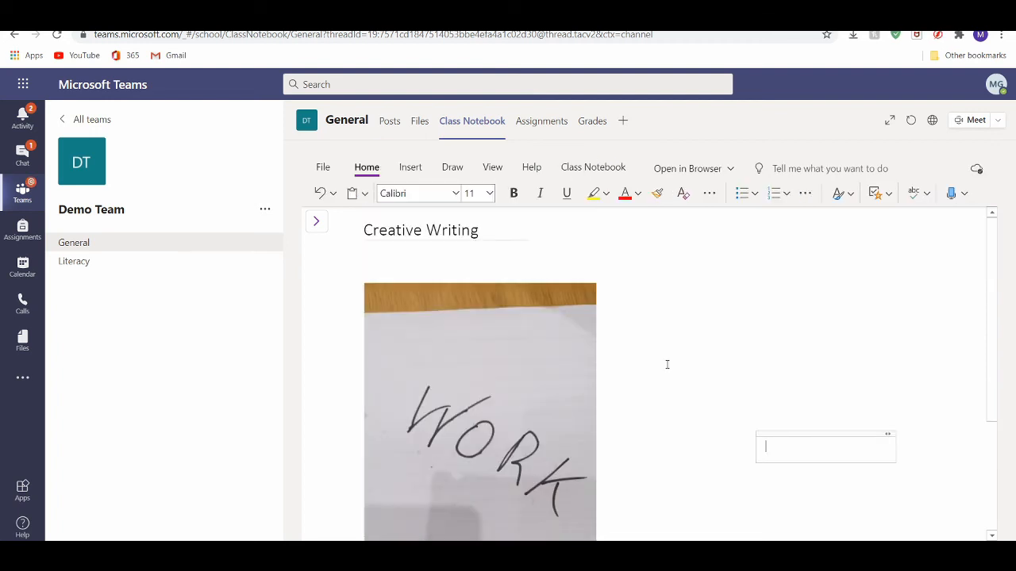
pyautogui.click(640, 357)
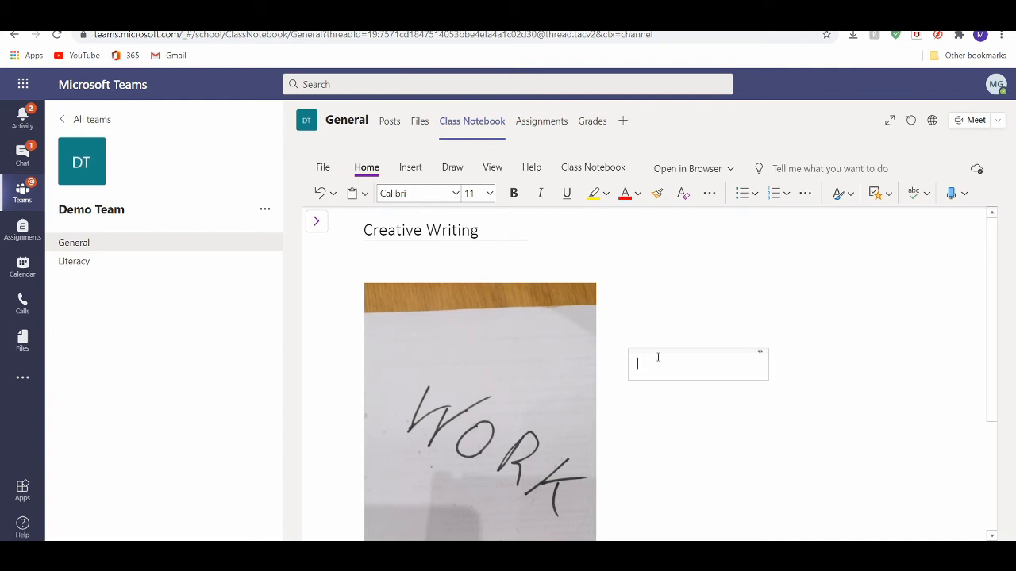
pyautogui.write('2 stars')
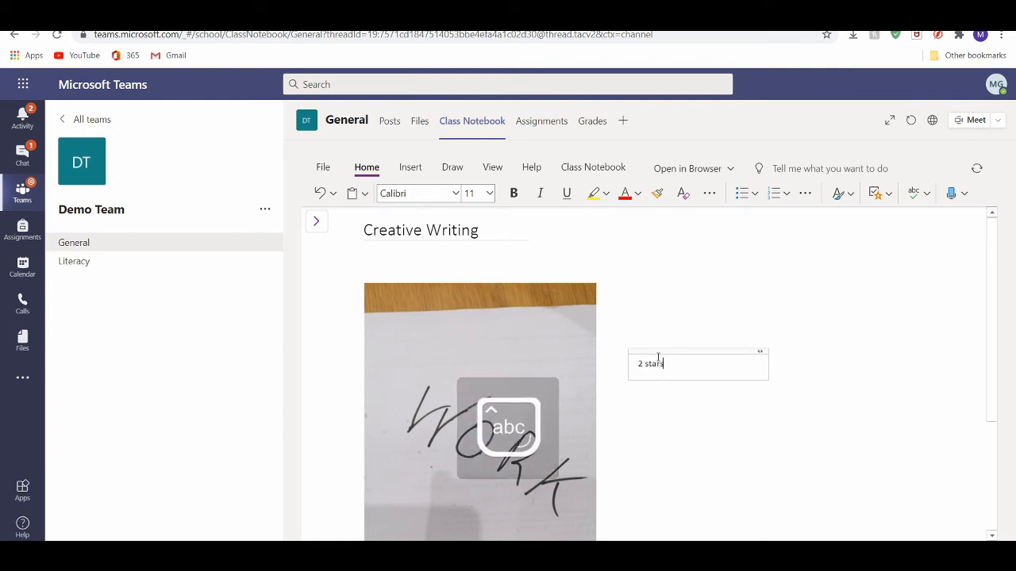
pyautogui.write(' Wish')
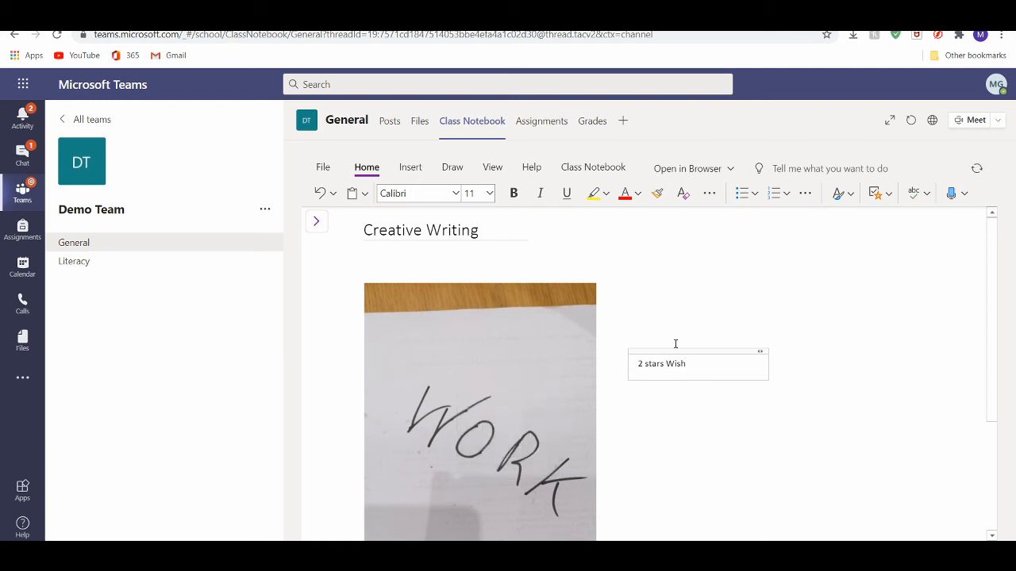
pyautogui.click(653, 336)
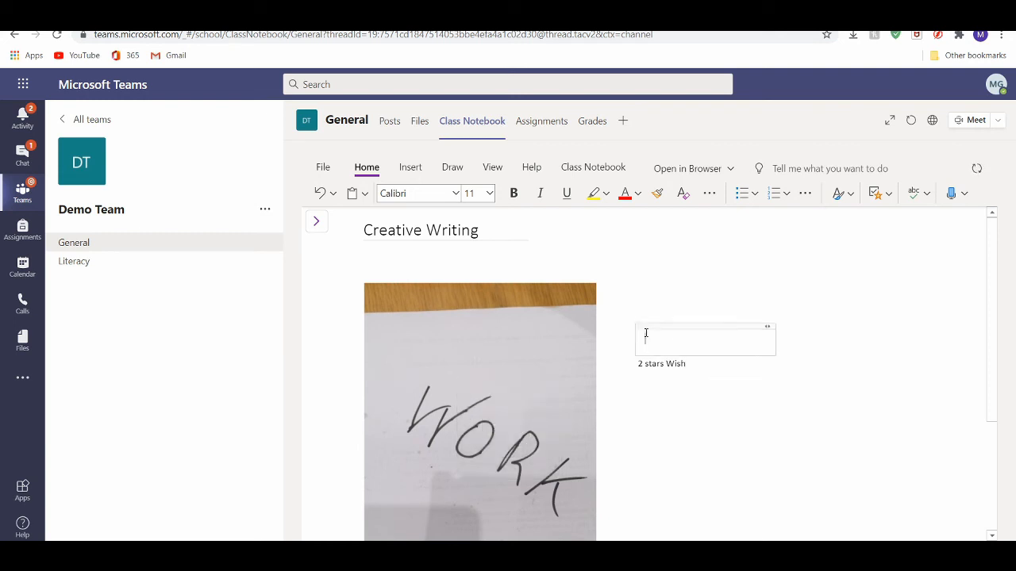
pyautogui.click(630, 403)
pyautogui.click(685, 319)
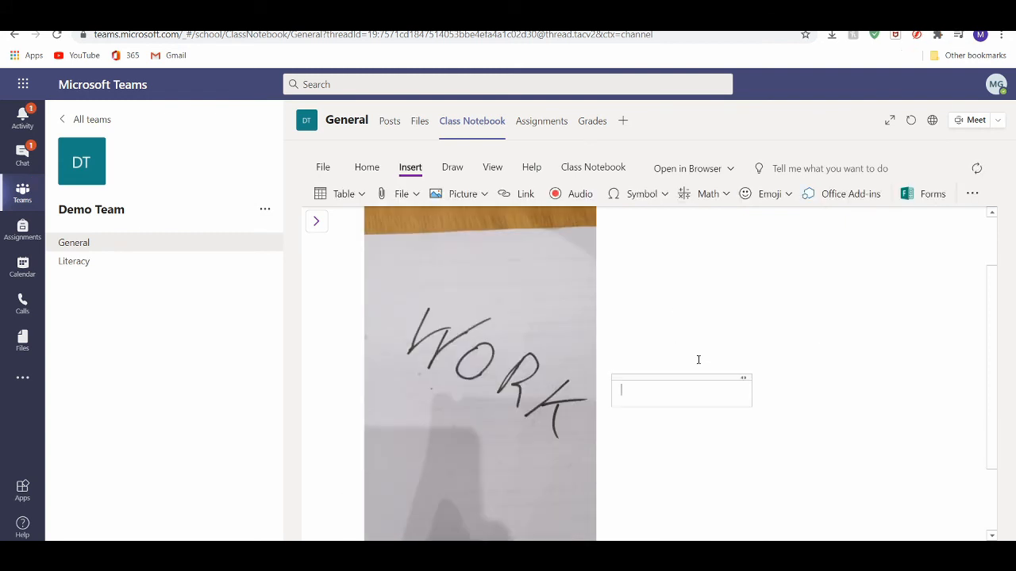
# Highlight the handwritten word WORK in the photo with a thick yellow highlighter stroke.
pyautogui.click(678, 386)
pyautogui.click(468, 174)
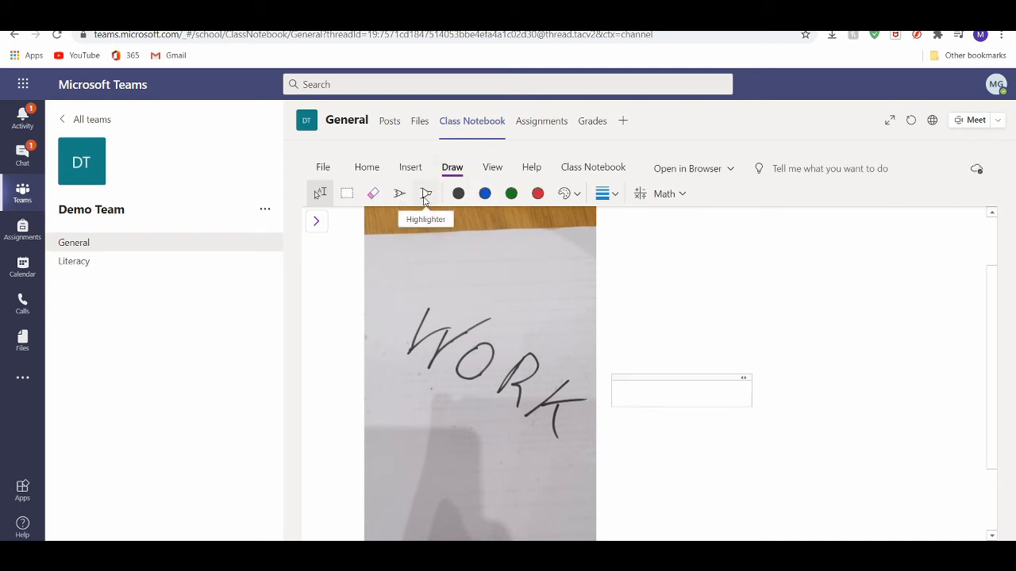
pyautogui.click(424, 195)
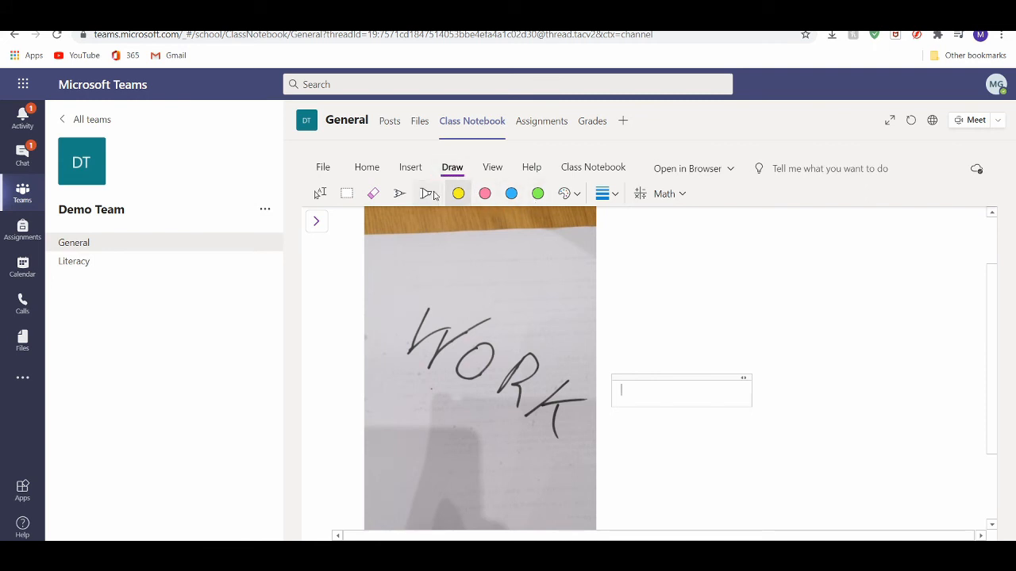
pyautogui.click(607, 195)
pyautogui.click(640, 426)
pyautogui.moveTo(408, 311); pyautogui.dragTo(583, 403)
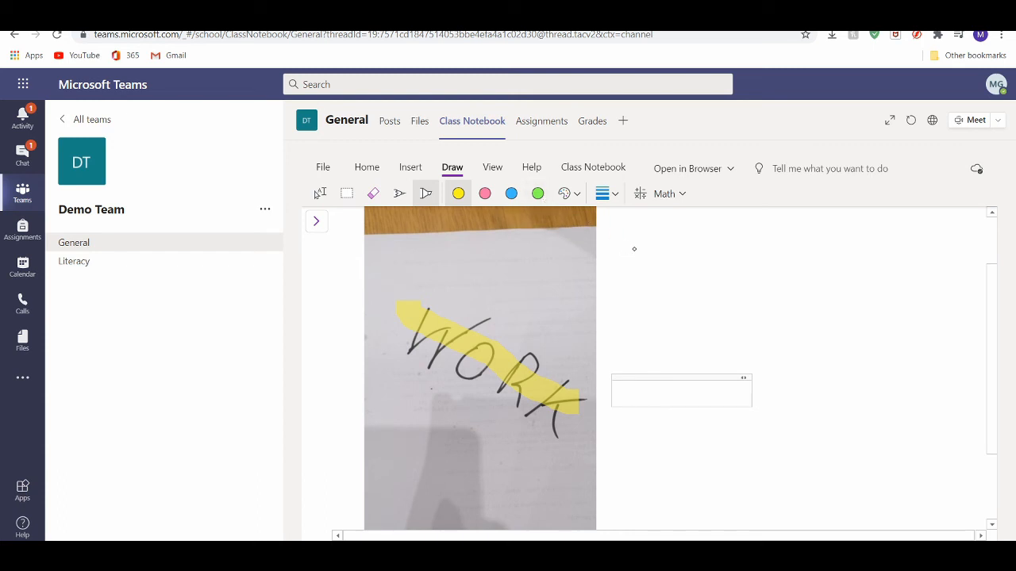
# Add the comments Effective simile and Check Grammar beside the photo, highlighting the first in pink and the second in blue.
pyautogui.click(646, 272)
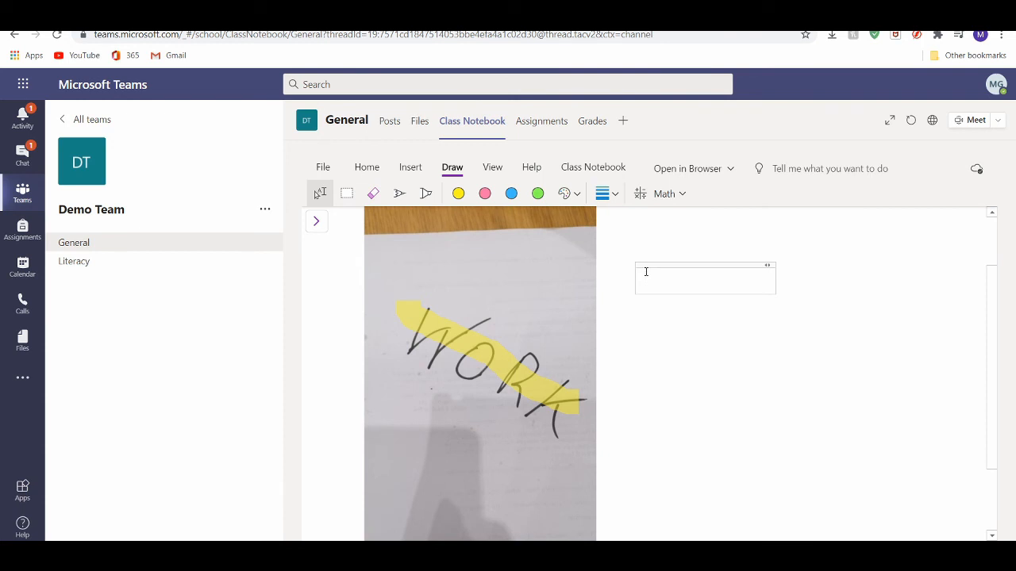
pyautogui.write('Effective')
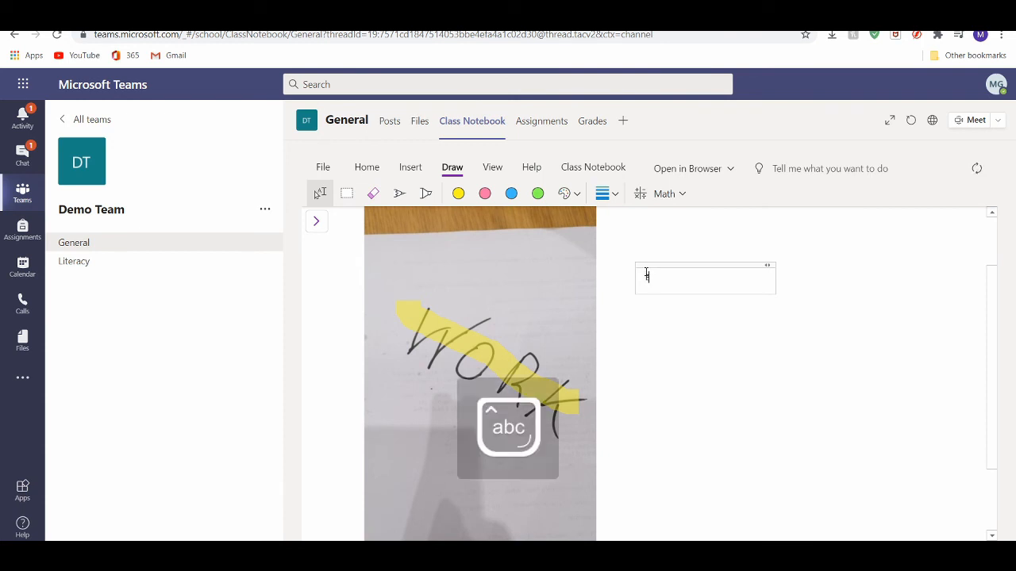
pyautogui.write(' simile')
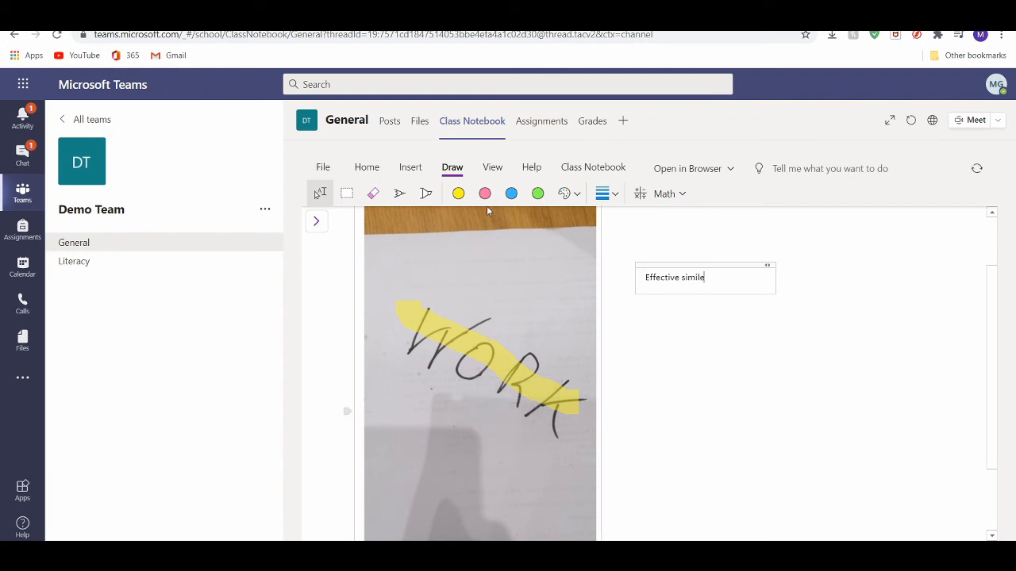
pyautogui.click(425, 194)
pyautogui.moveTo(635, 280); pyautogui.dragTo(720, 280)
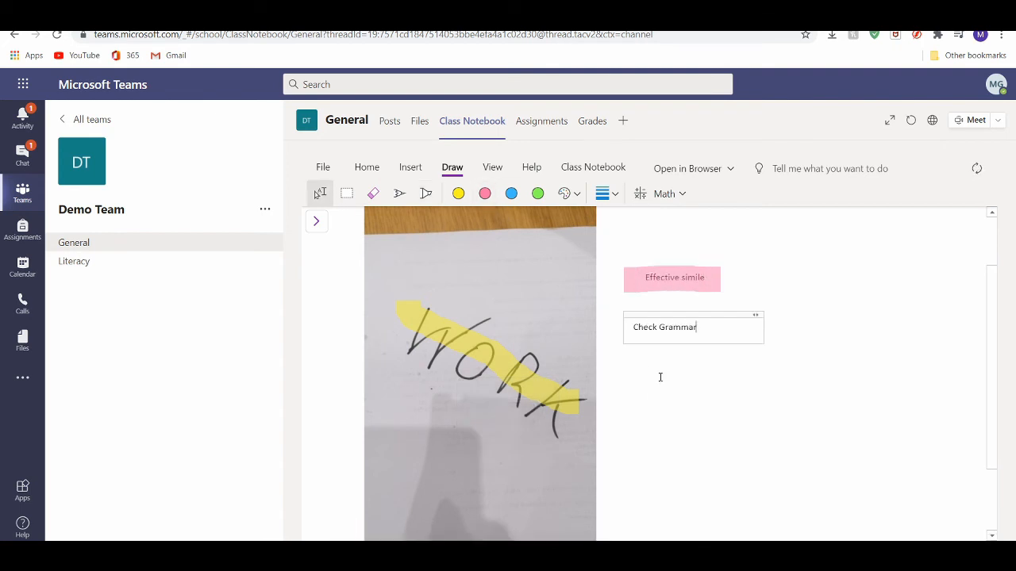
pyautogui.click(660, 377)
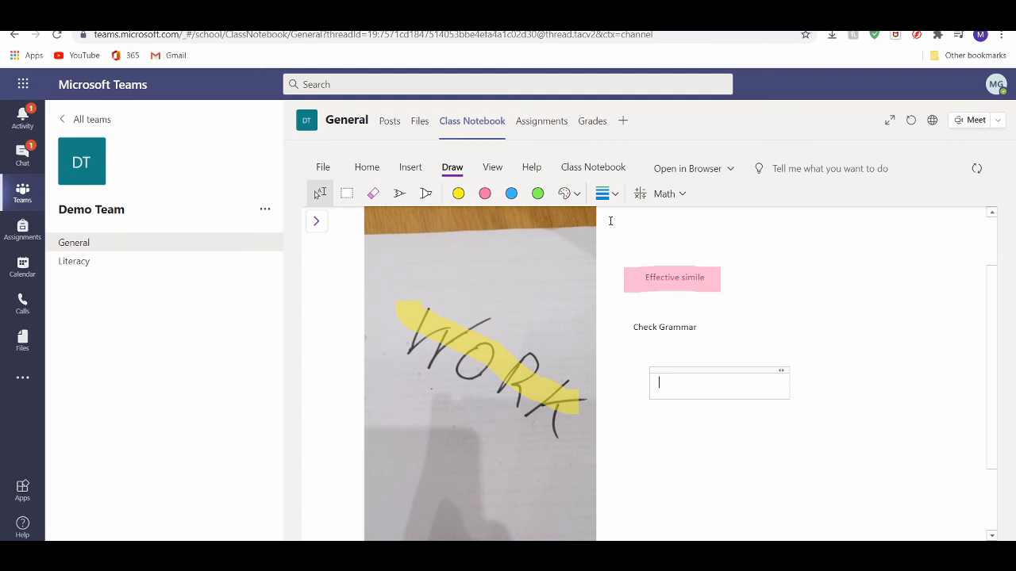
pyautogui.moveTo(625, 327); pyautogui.dragTo(700, 328)
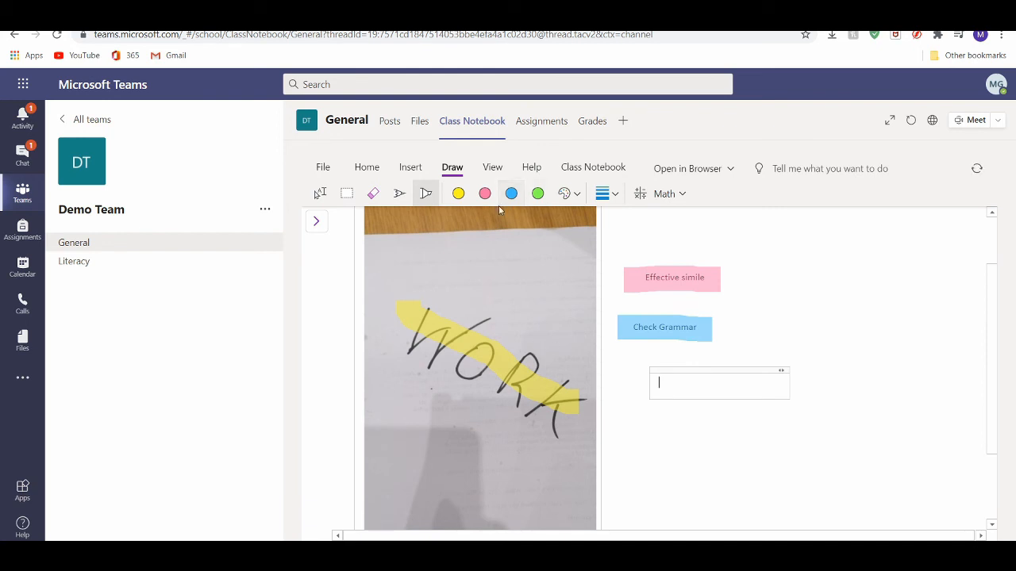
# Handwrite the multiplication 23 x 2 with a line beneath it in black pen beside the highlighted comments, undoing the stray first strokes.
pyautogui.click(399, 195)
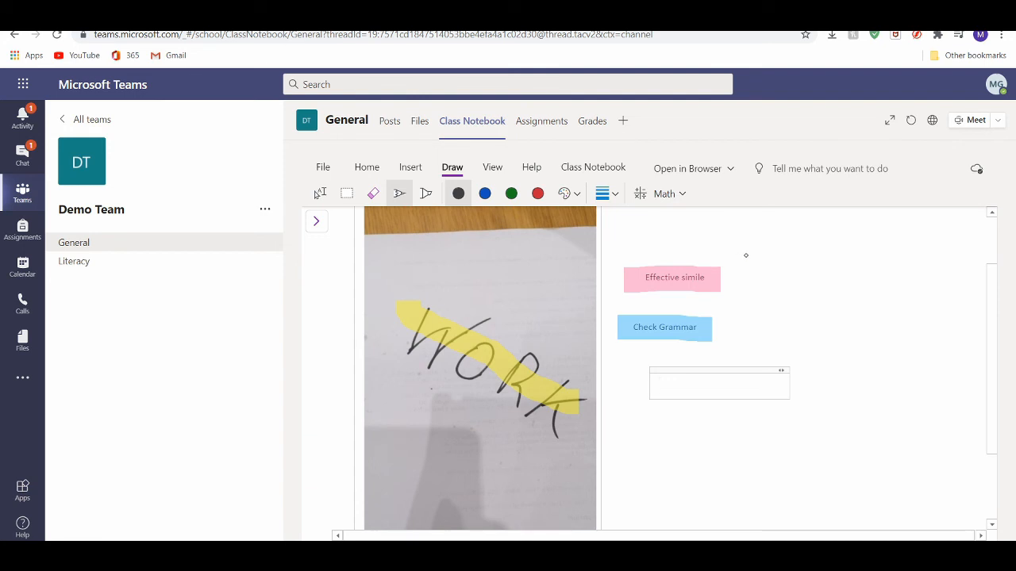
pyautogui.moveTo(747, 249)
pyautogui.mouseDown()
pyautogui.moveTo(761, 251)
pyautogui.moveTo(753, 269)
pyautogui.moveTo(786, 259)
pyautogui.moveTo(790, 268)
pyautogui.moveTo(740, 274)
pyautogui.moveTo(749, 292)
pyautogui.mouseUp()
pyautogui.hotkey('ctrl', 'z')
pyautogui.hotkey('ctrl', 'z')
pyautogui.moveTo(737, 277)
pyautogui.mouseDown()
pyautogui.moveTo(724, 294)
pyautogui.moveTo(791, 286)
pyautogui.moveTo(778, 304)
pyautogui.moveTo(795, 302)
pyautogui.moveTo(729, 317)
pyautogui.mouseUp()
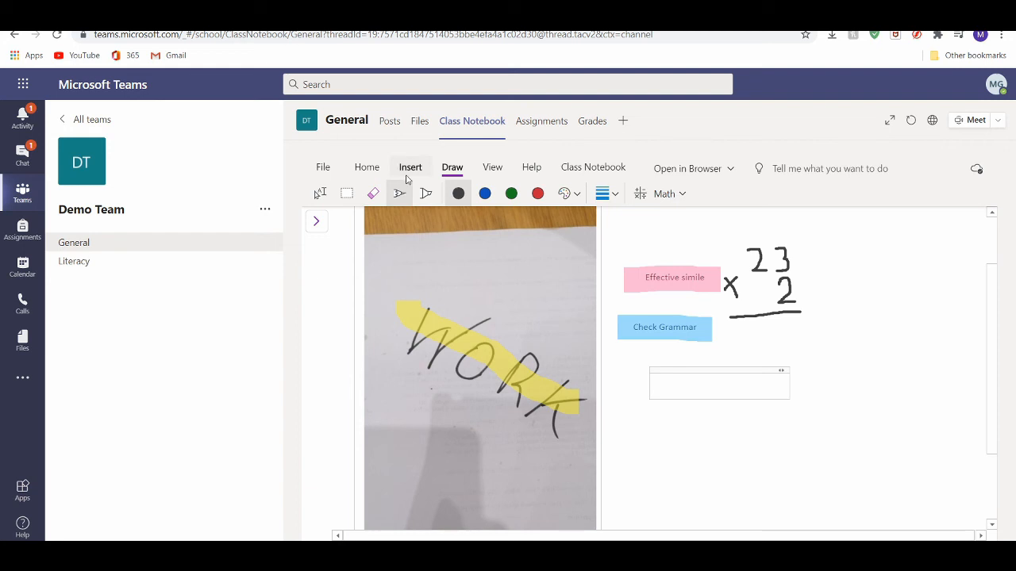
pyautogui.click(368, 170)
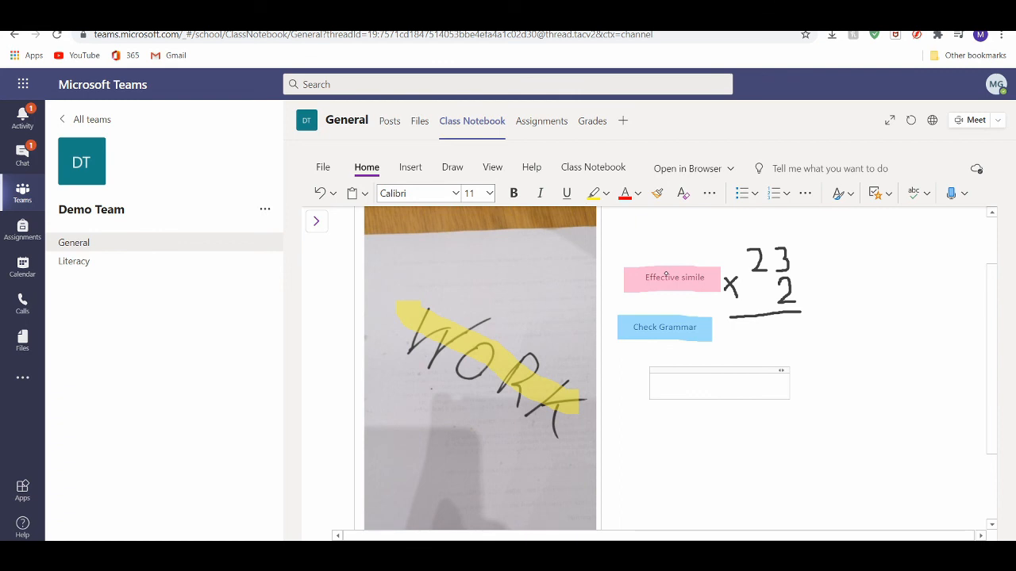
pyautogui.click(405, 170)
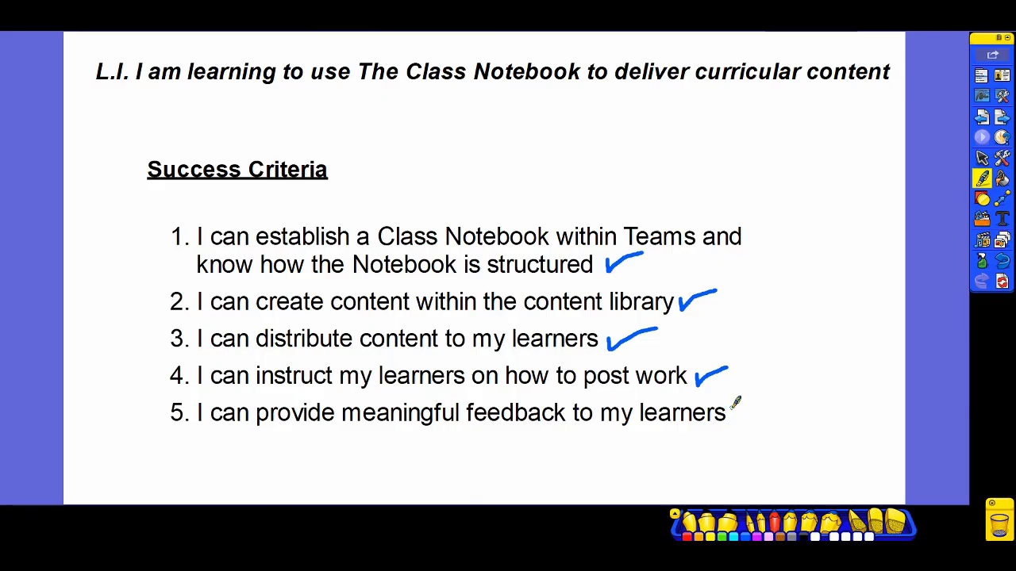
# On the Success Criteria flipchart, draw a tick beside criterion 5 about providing meaningful feedback to learners.
pyautogui.moveTo(730, 401)
pyautogui.mouseDown()
pyautogui.moveTo(742, 414)
pyautogui.moveTo(778, 391)
pyautogui.mouseUp()
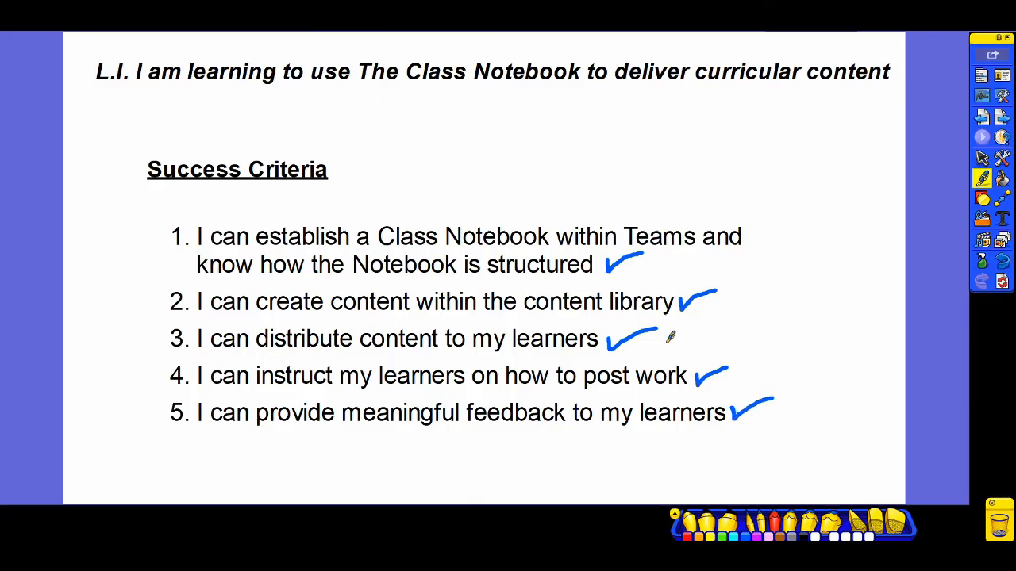